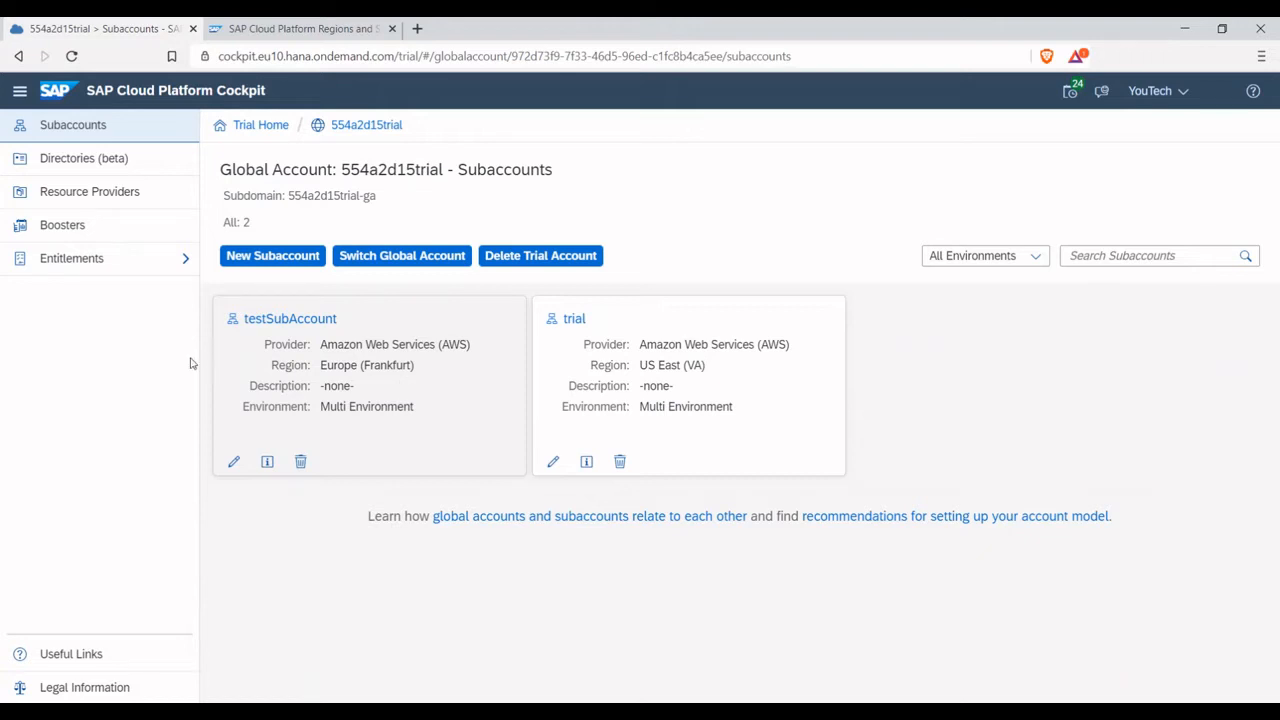
Review the global account's service assignments and locate Document Information Extraction Trial among the available services
click(183, 268)
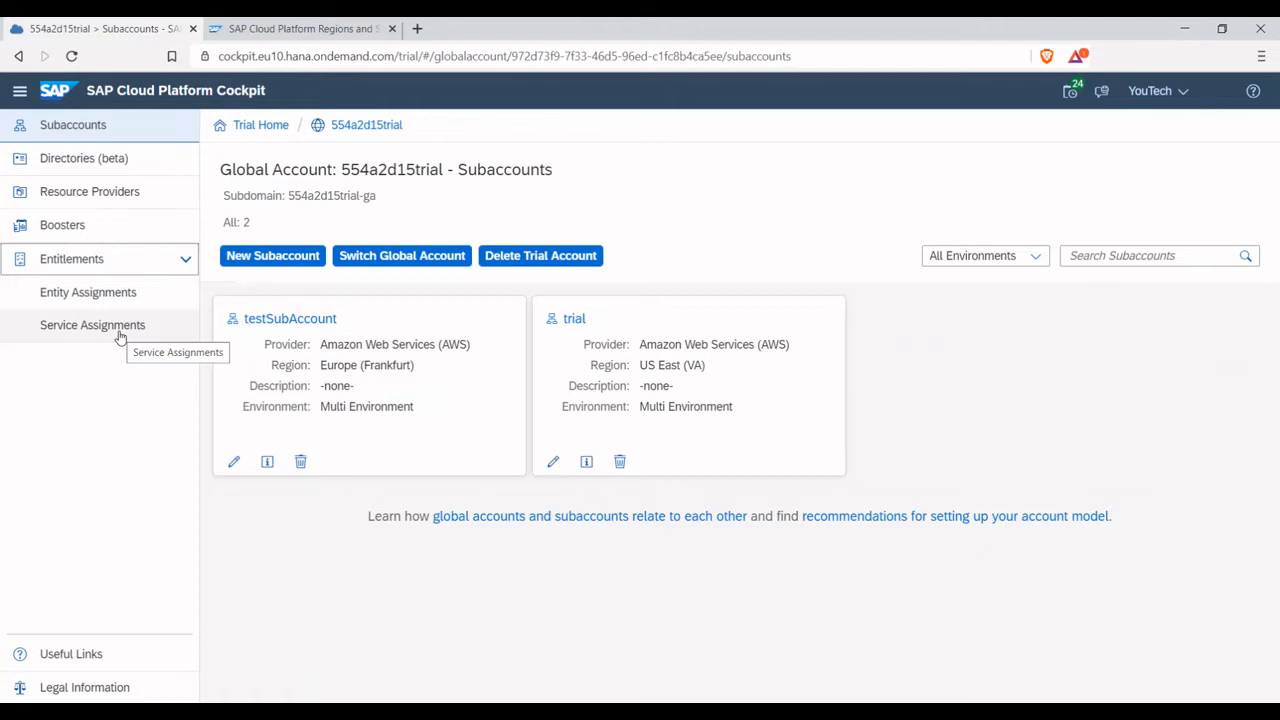
click(119, 337)
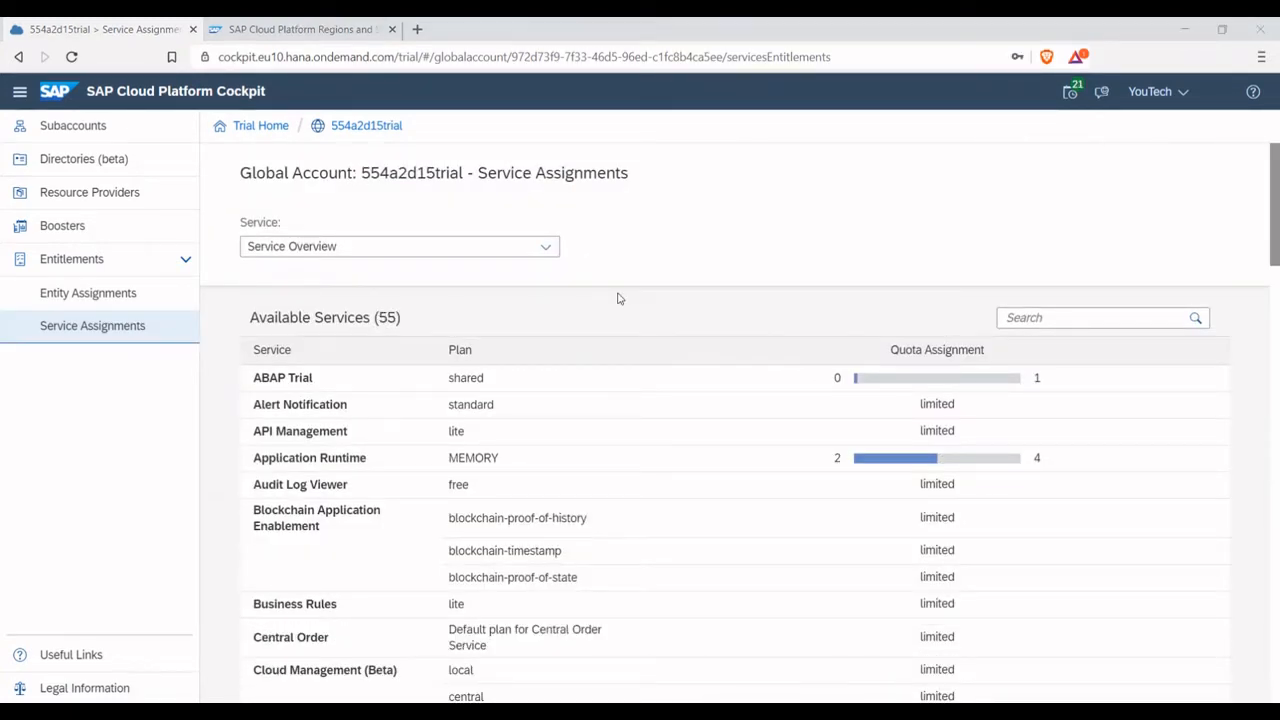
scroll(616, 387, down, 3)
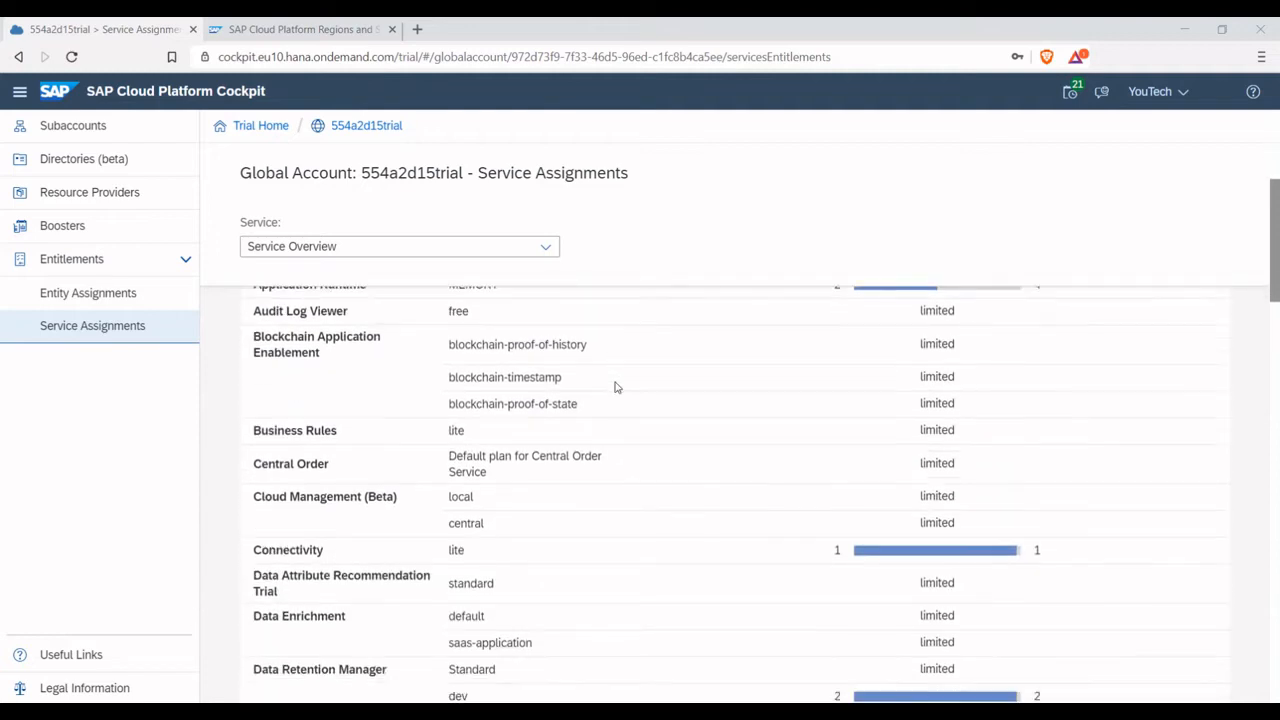
scroll(616, 387, down, 1)
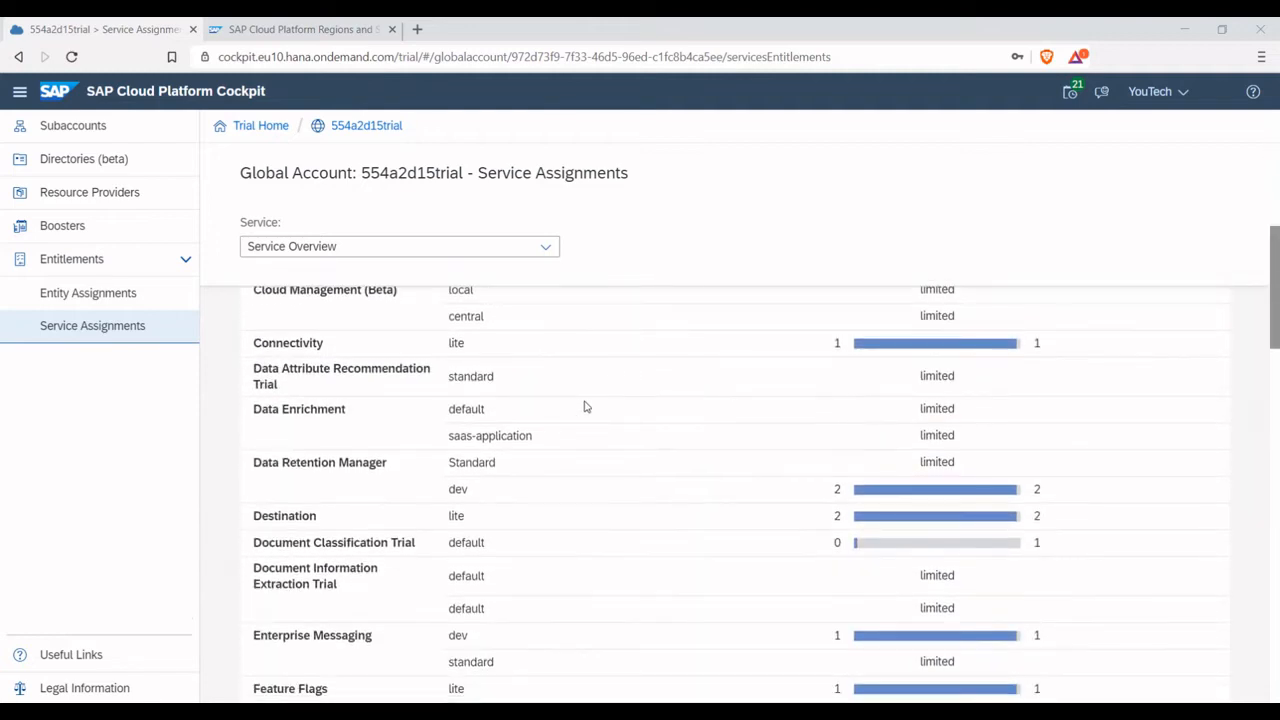
drag(256, 569, 352, 586)
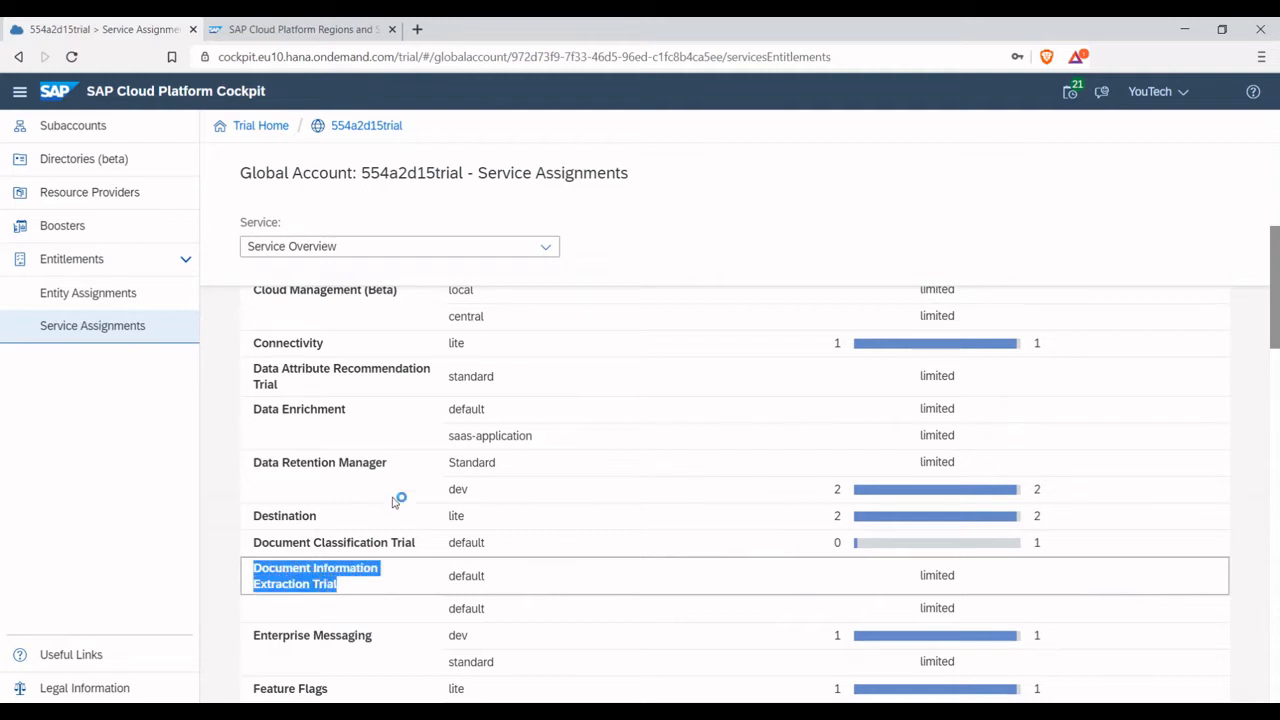
scroll(446, 466, up, 2)
scroll(446, 466, up, 2)
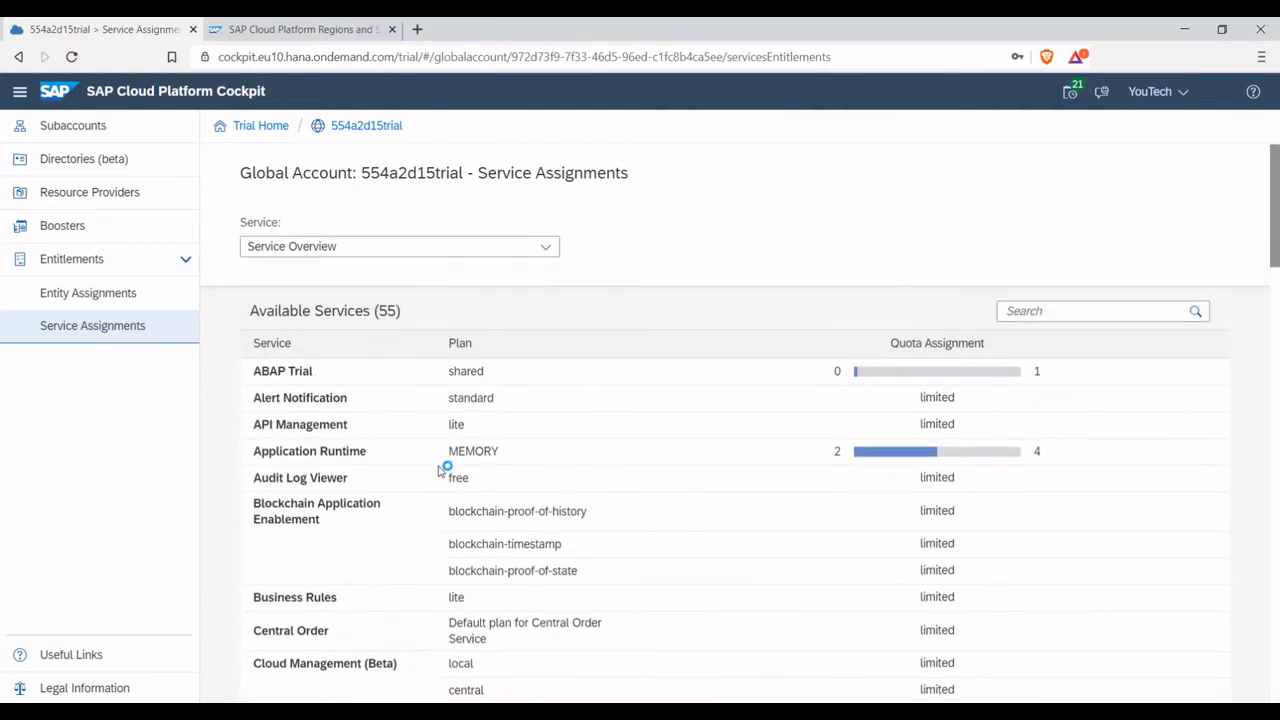
Open the entitlements of the testSubAccount subaccount and start configuring them
click(127, 133)
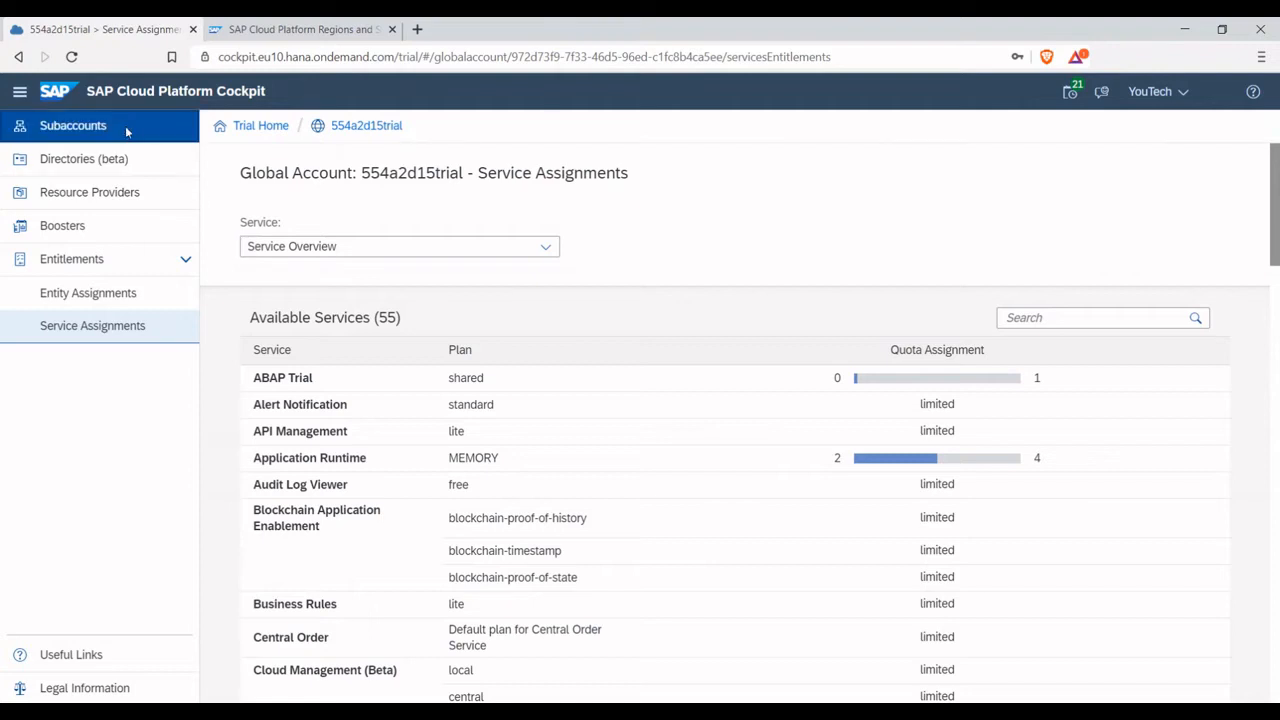
click(272, 354)
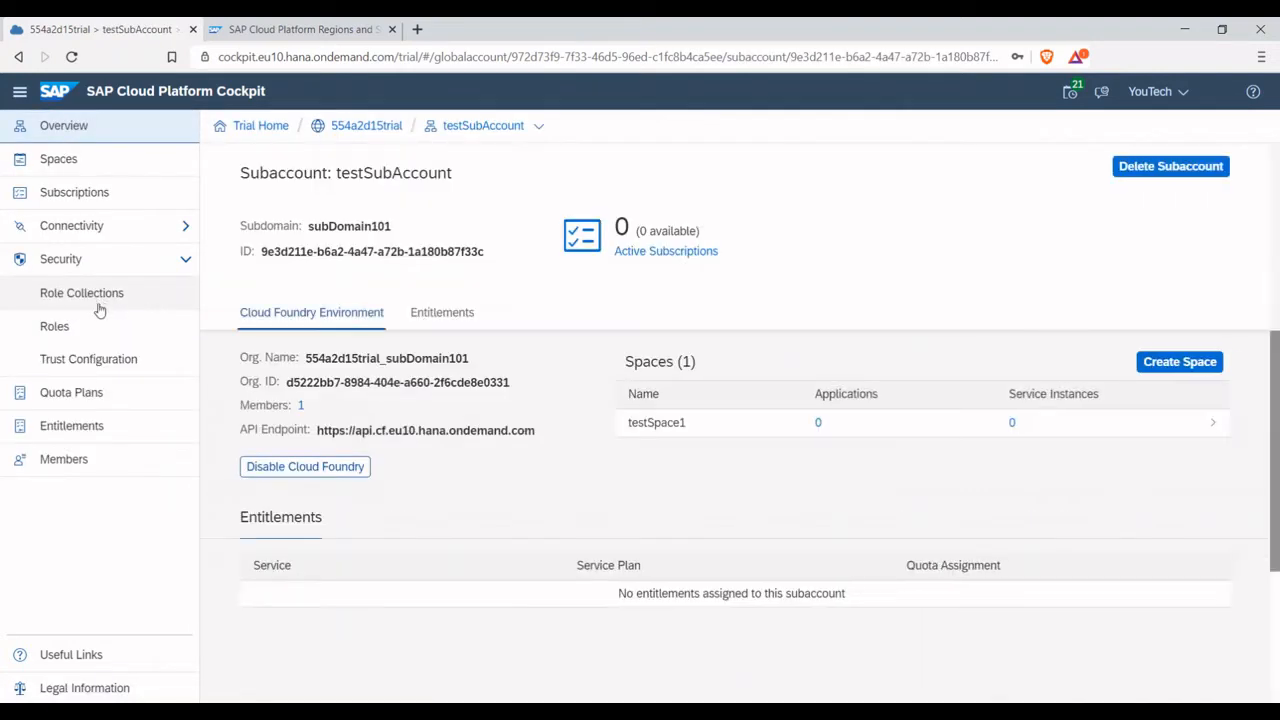
click(103, 425)
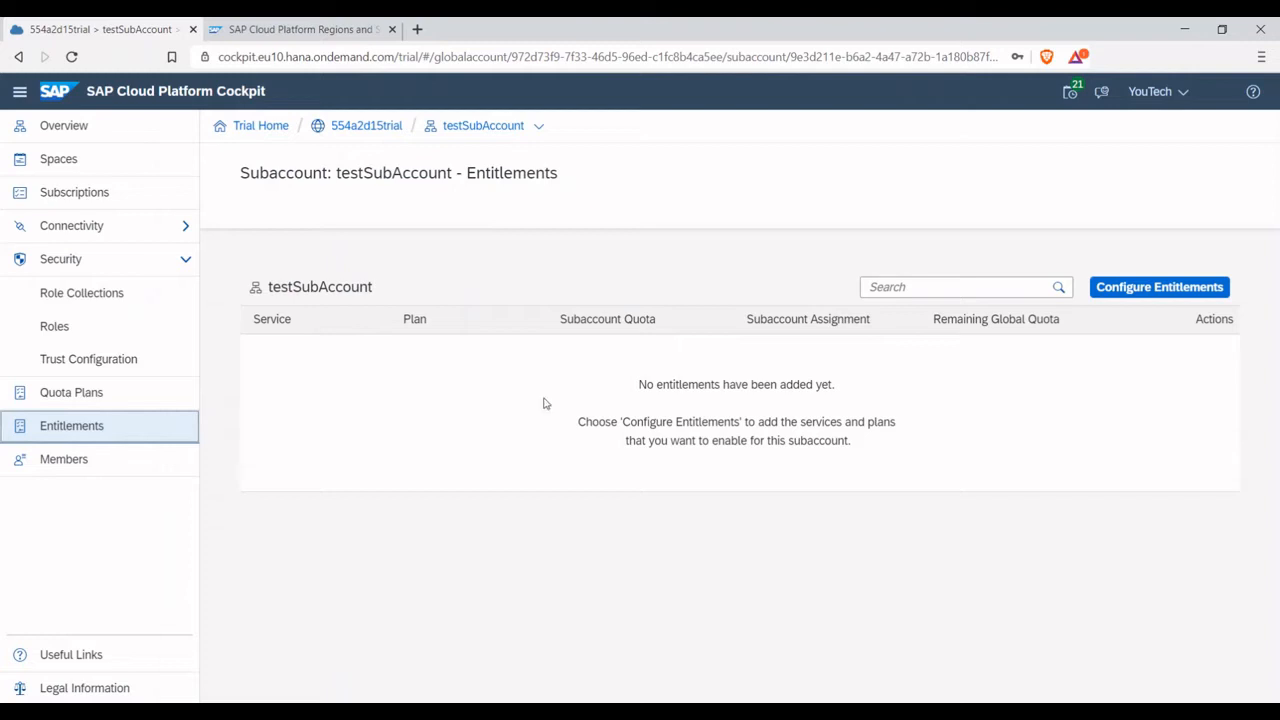
click(1166, 289)
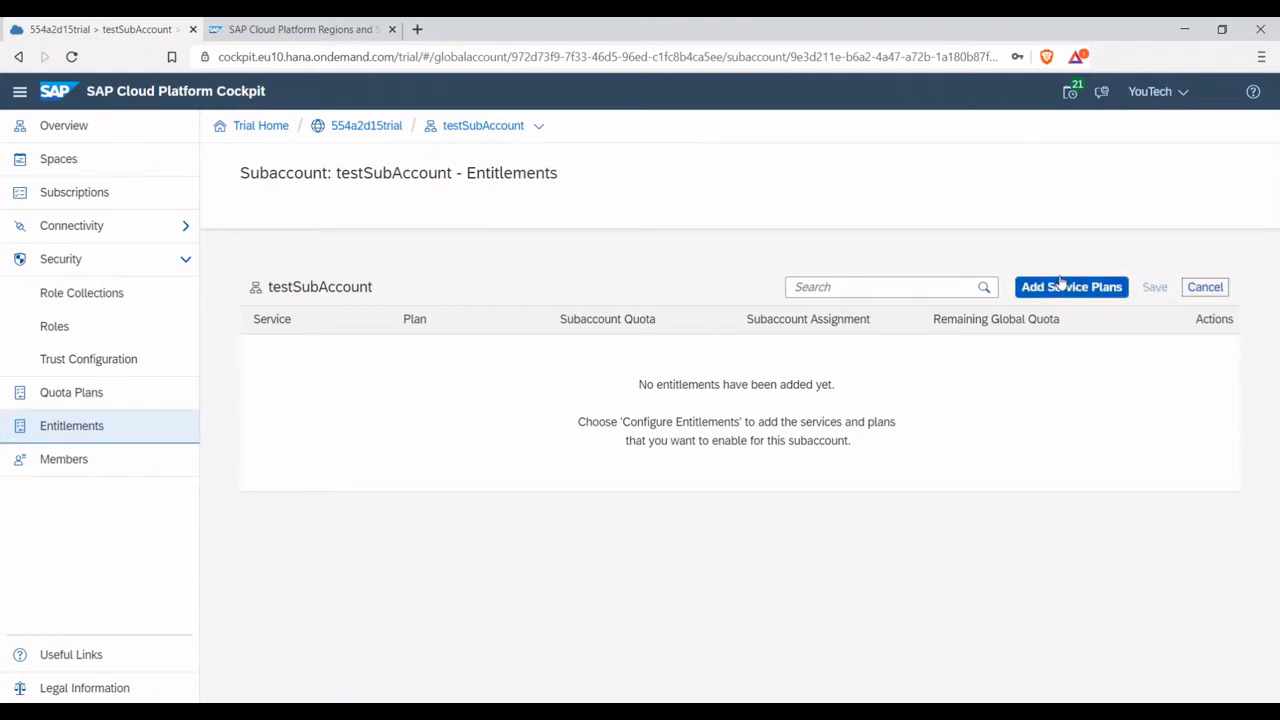
Find Document Information Extraction Trial with "doc", add its default plan (Standard plan for DOX application) to the subaccount, and save the entitlements
click(1058, 287)
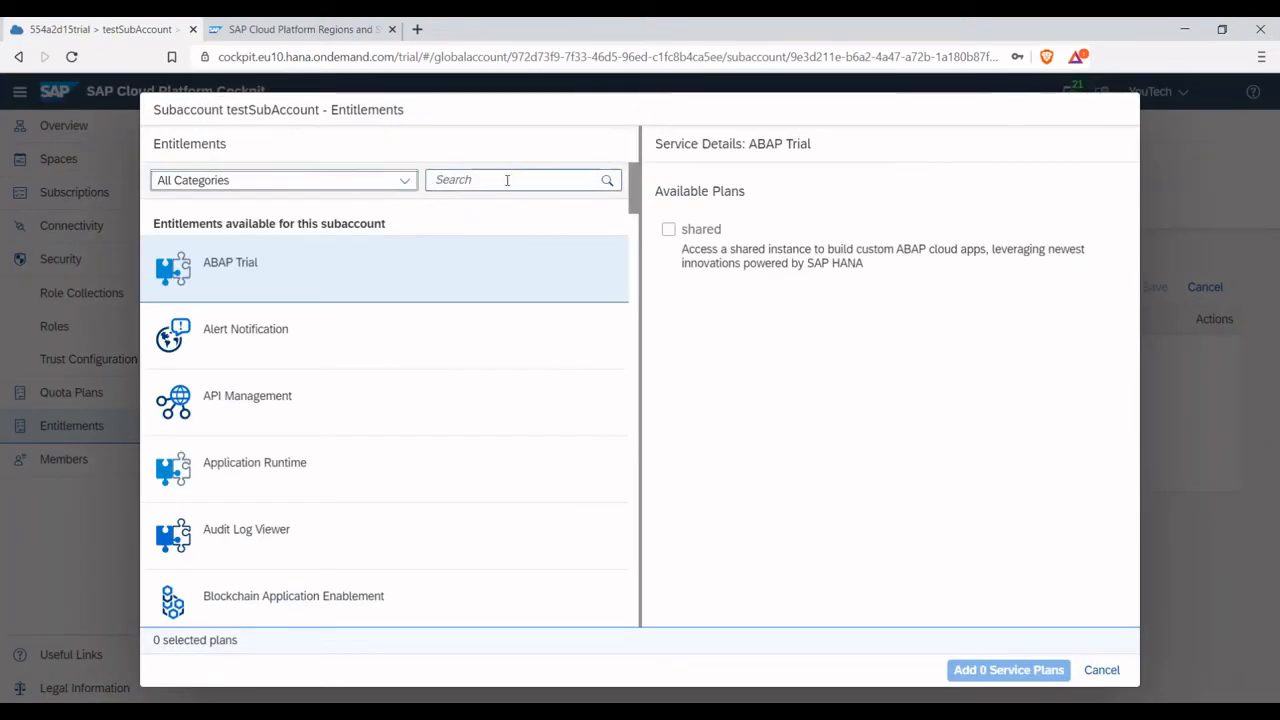
click(508, 180)
text(doc)
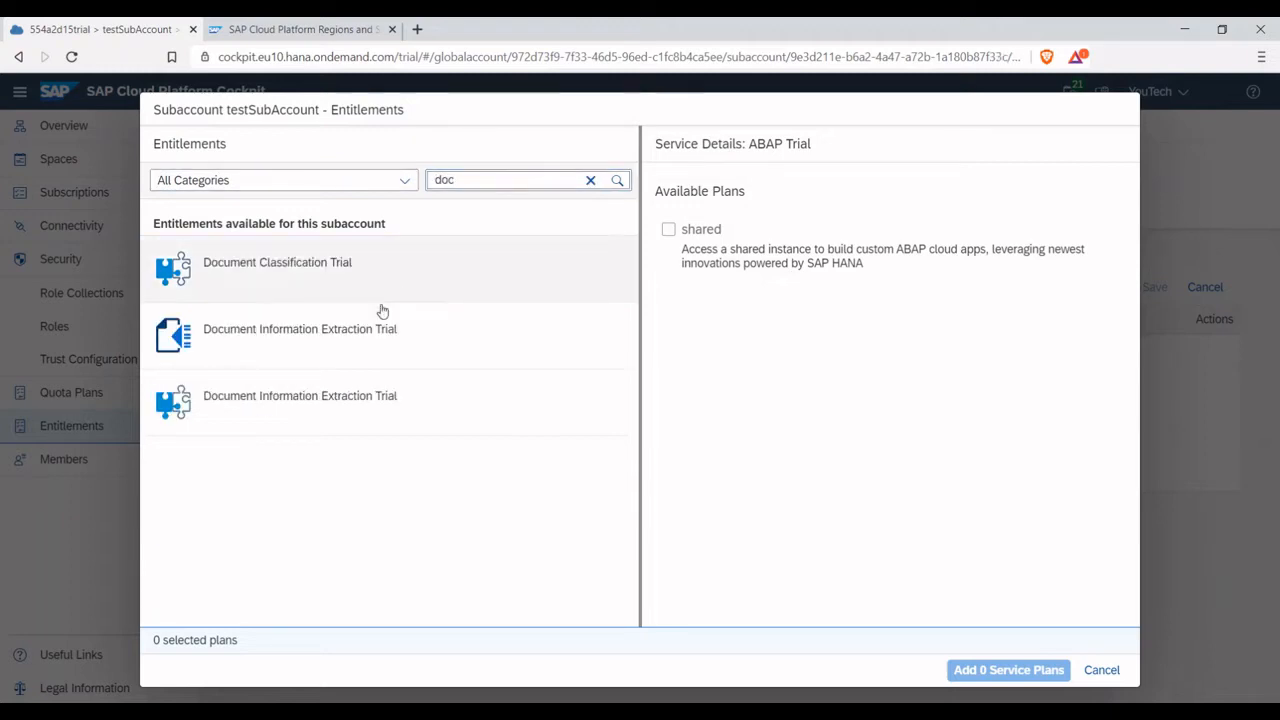
click(334, 402)
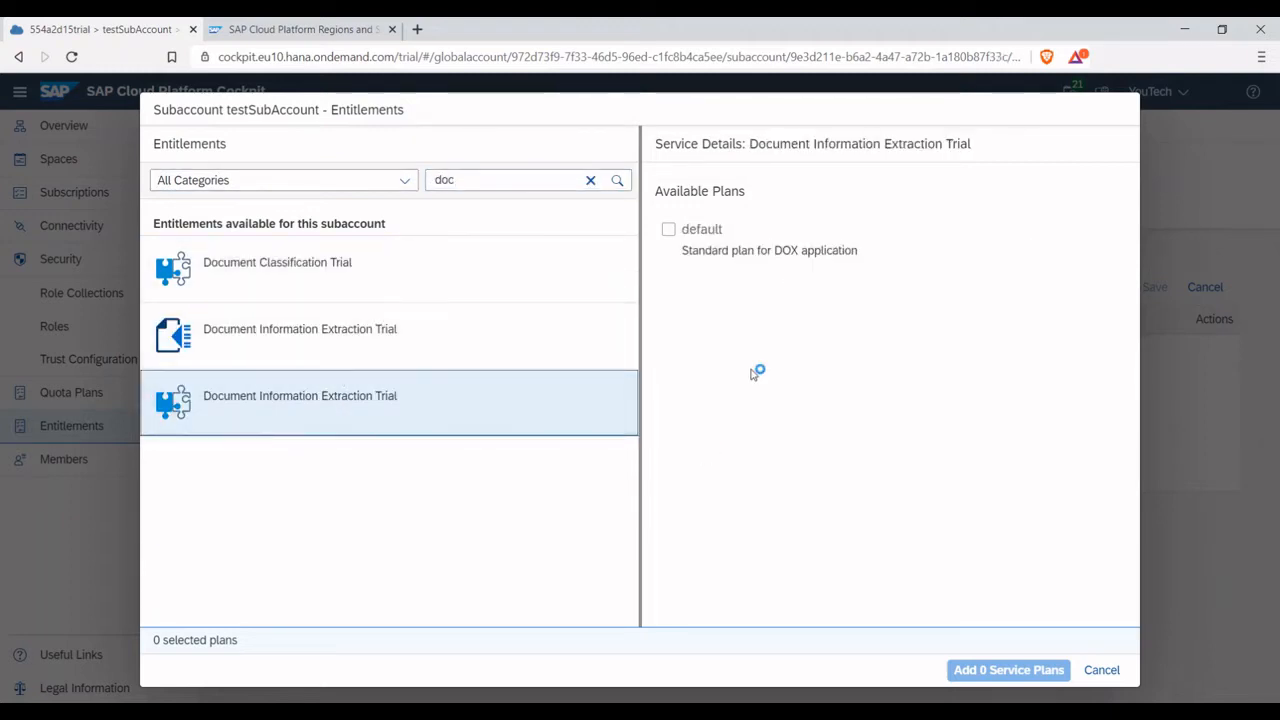
click(680, 232)
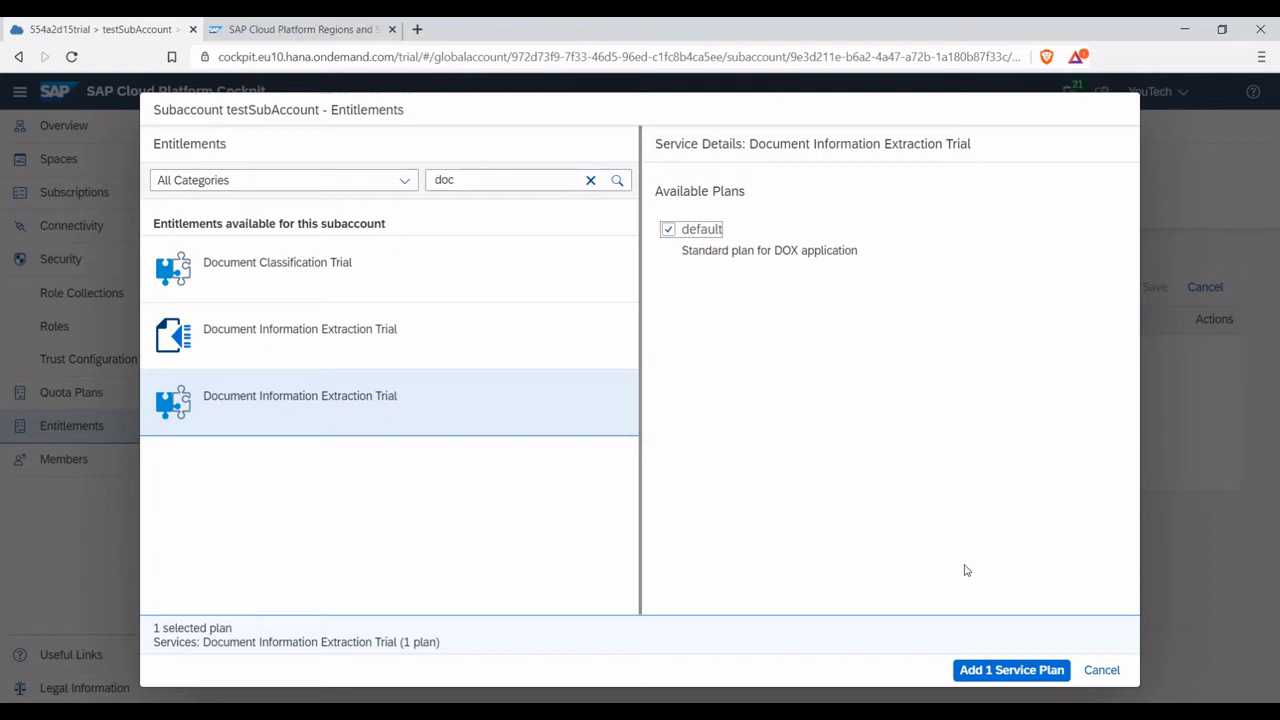
click(988, 670)
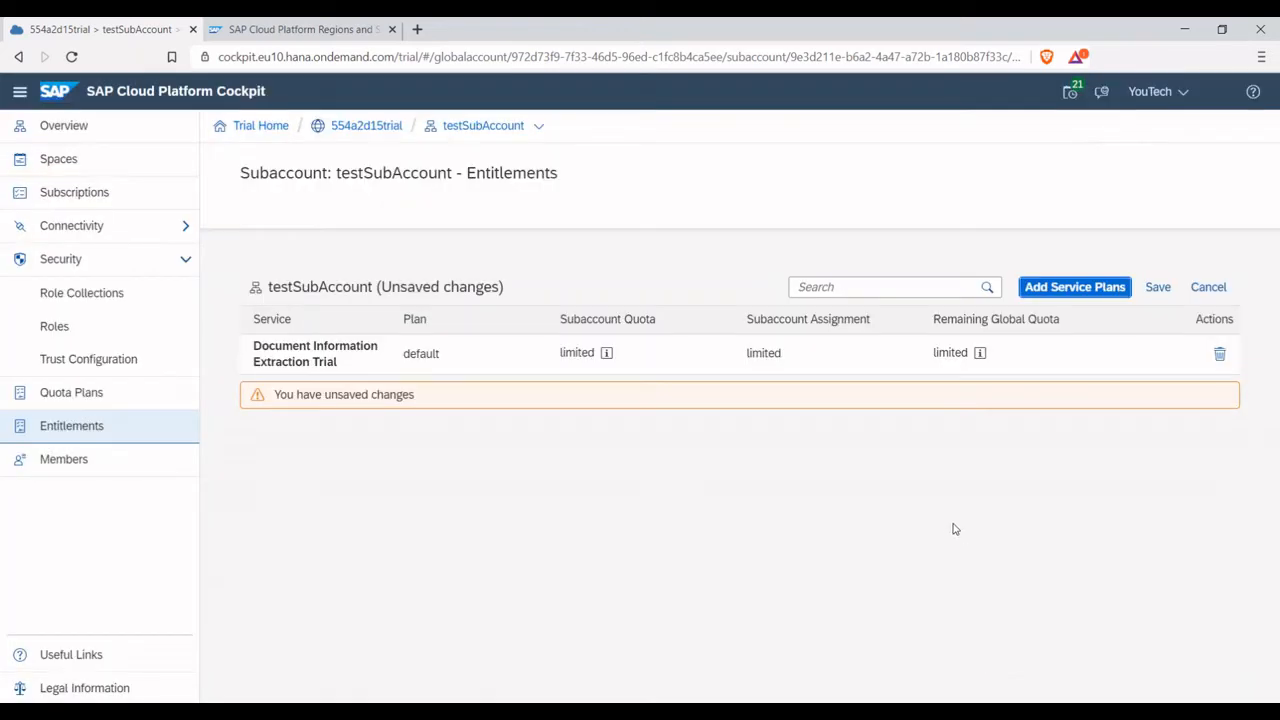
click(1166, 292)
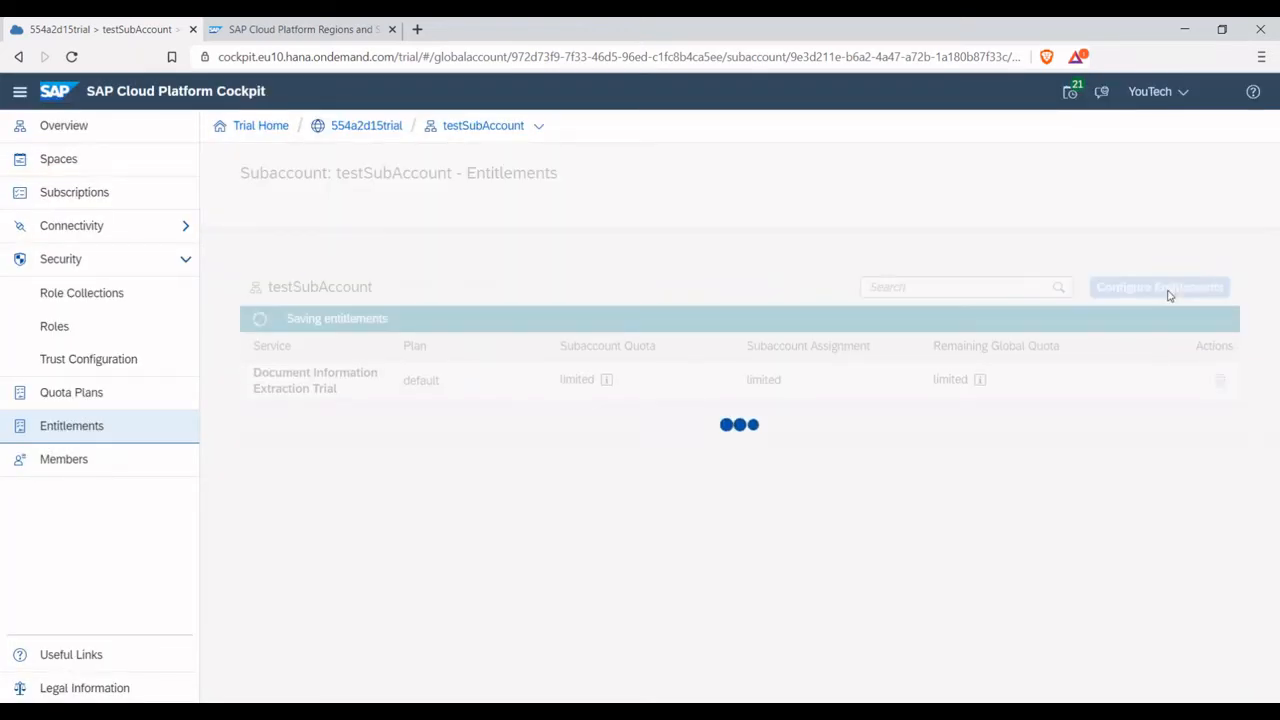
Search the SAP Cloud Platform Regions and Service Portfolio table for "doc" and check the regions offering Document Information Extraction
click(349, 32)
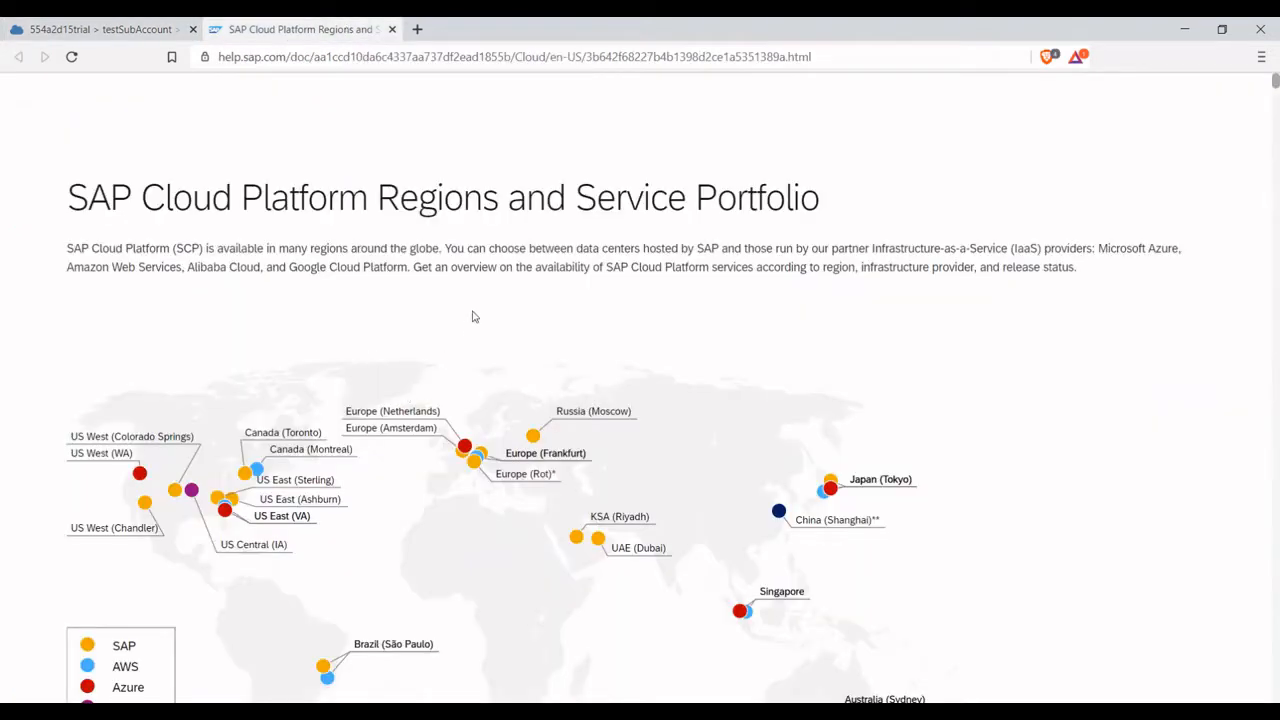
scroll(474, 314, down, 8)
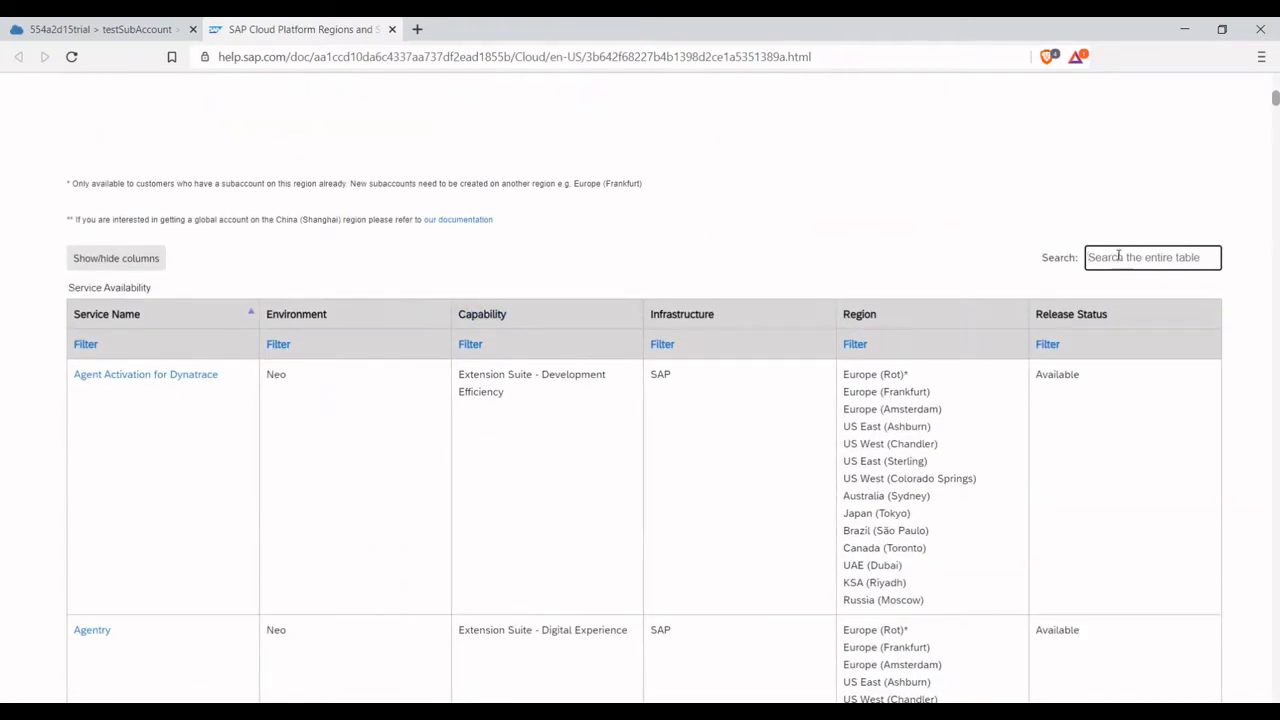
text(doc)
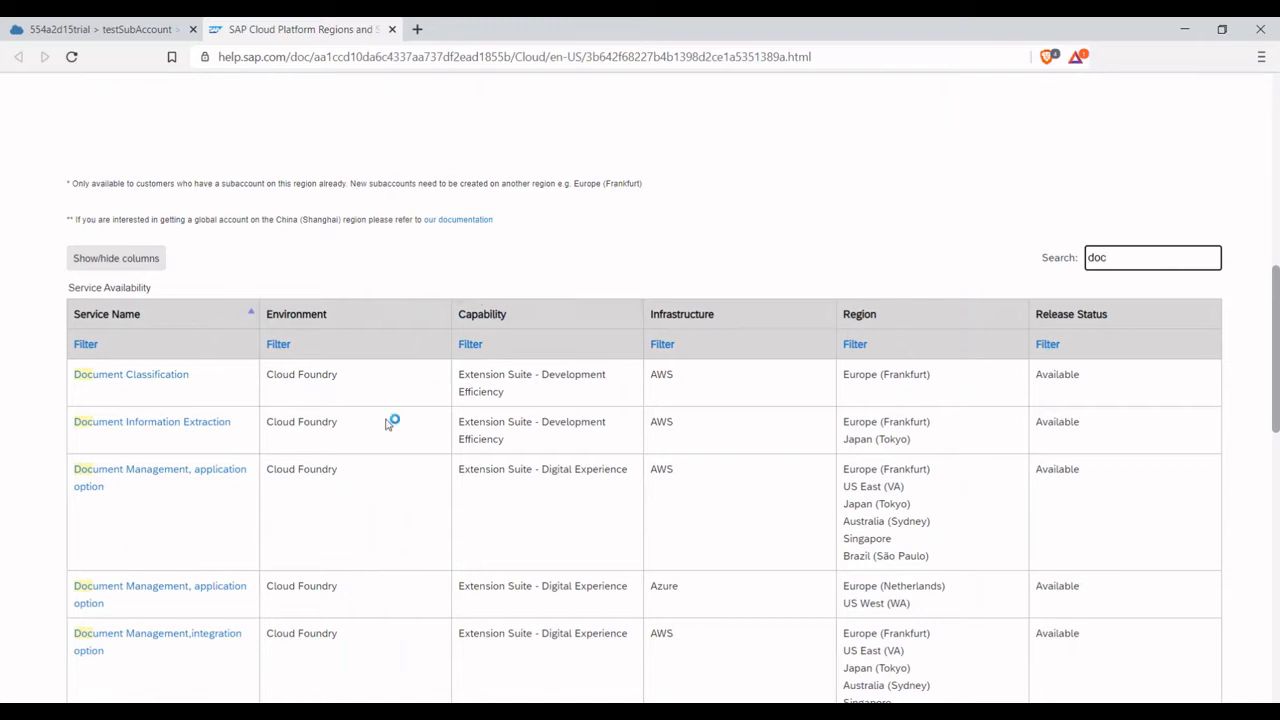
scroll(424, 467, down, 1)
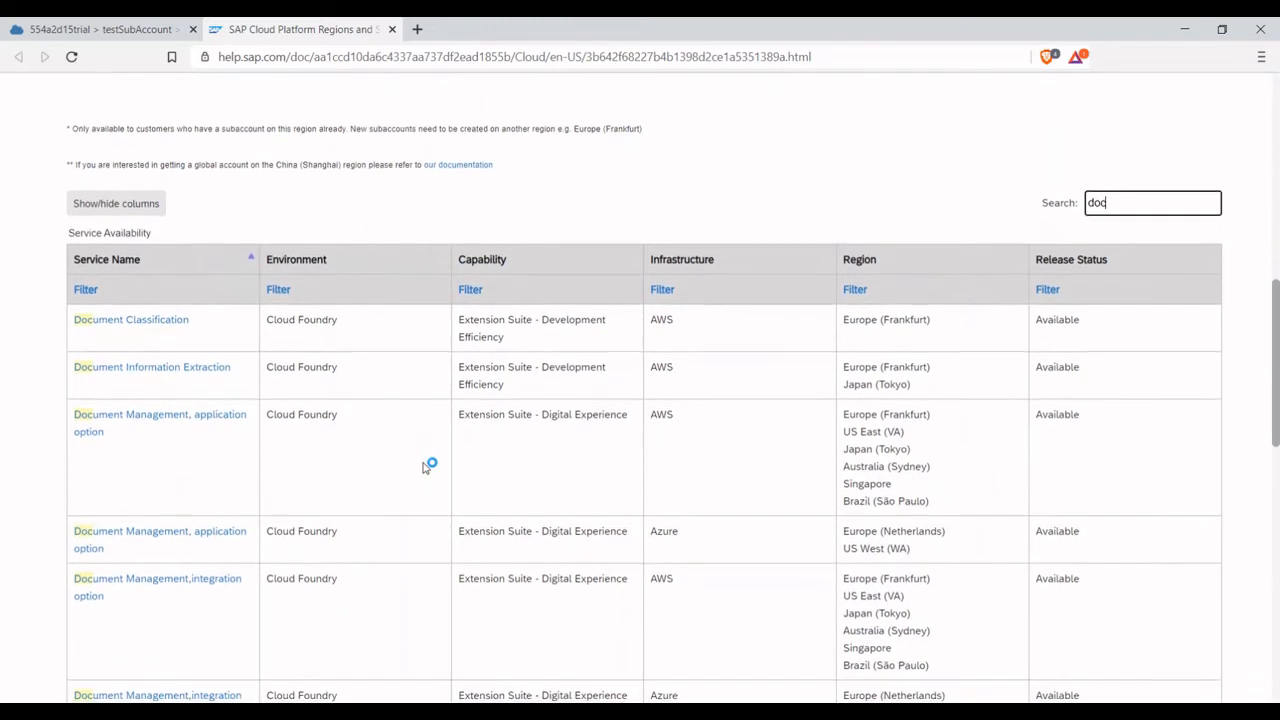
scroll(425, 467, down, 1)
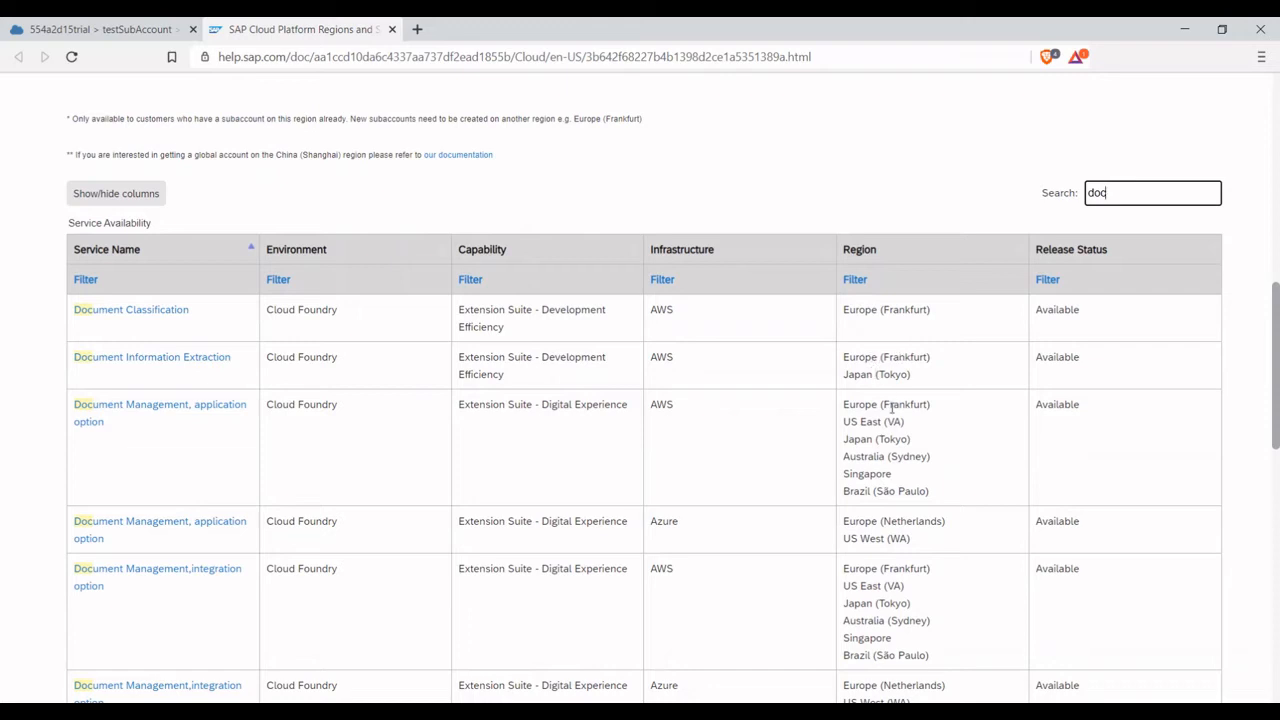
drag(842, 358, 938, 395)
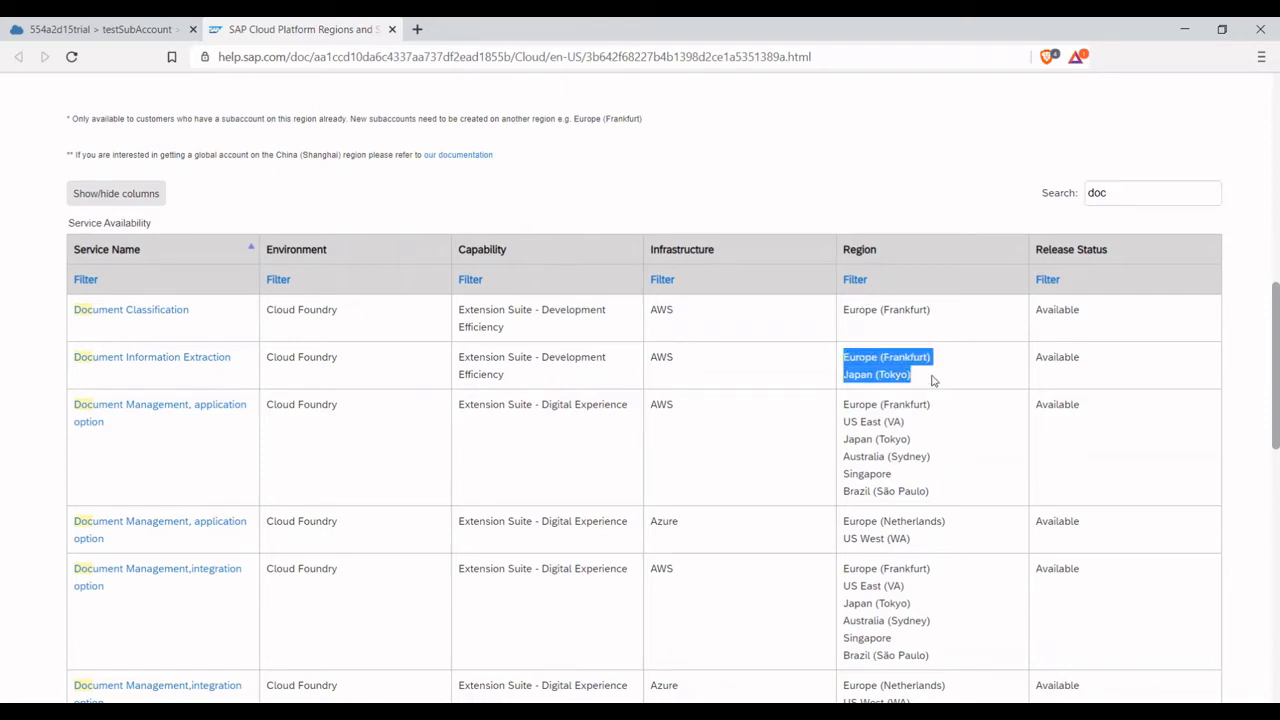
click(933, 380)
drag(940, 358, 844, 359)
click(842, 366)
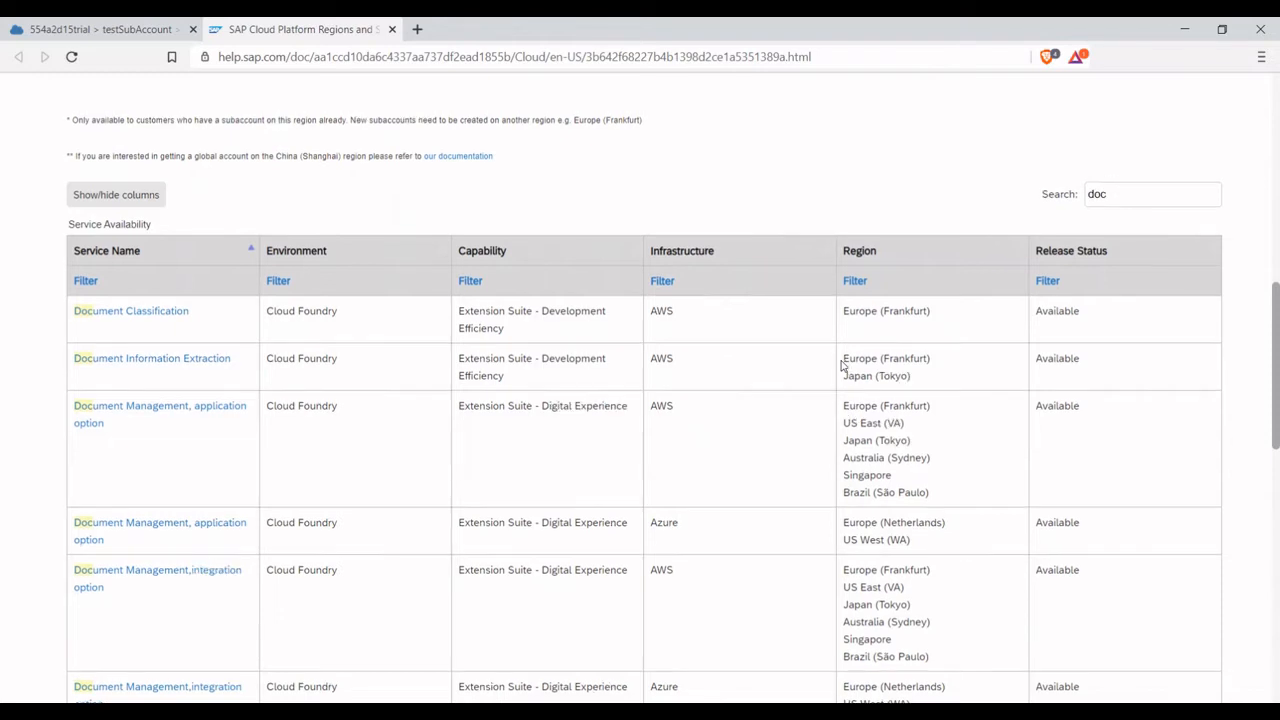
scroll(840, 362, up, 2)
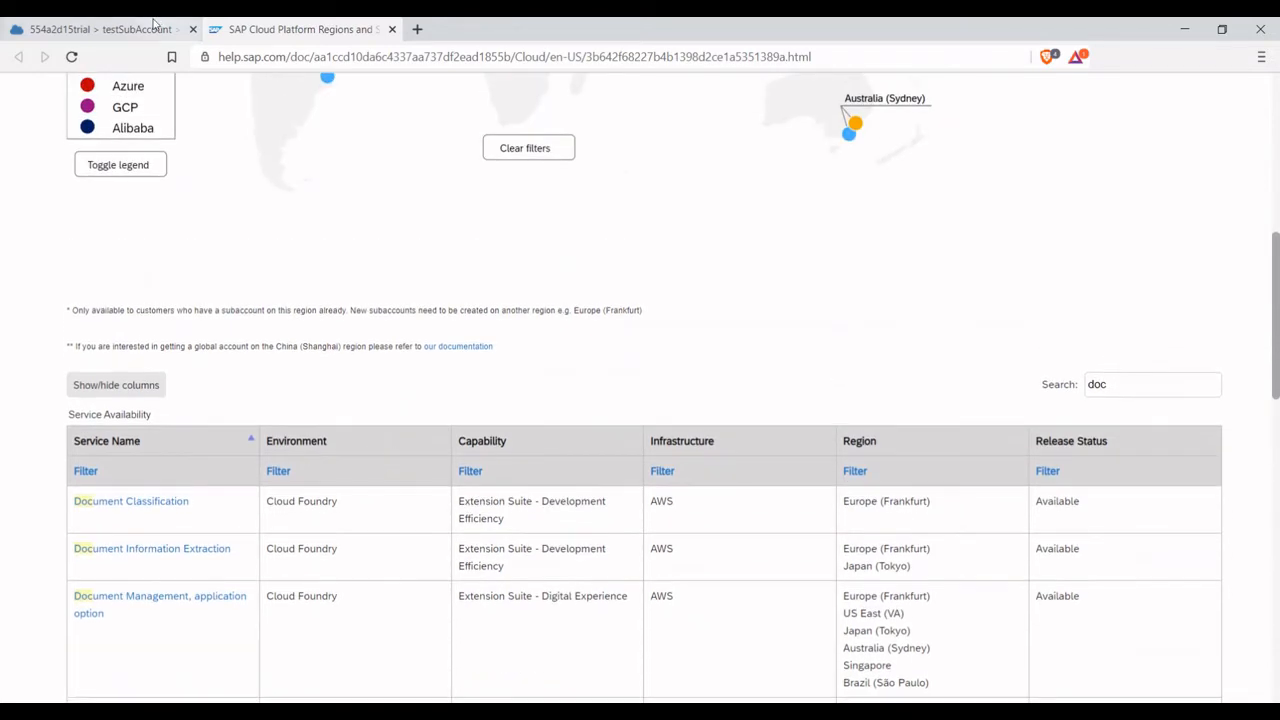
Back in the cockpit, open the Document Information Extraction service from the service marketplace of testSpace1
click(155, 22)
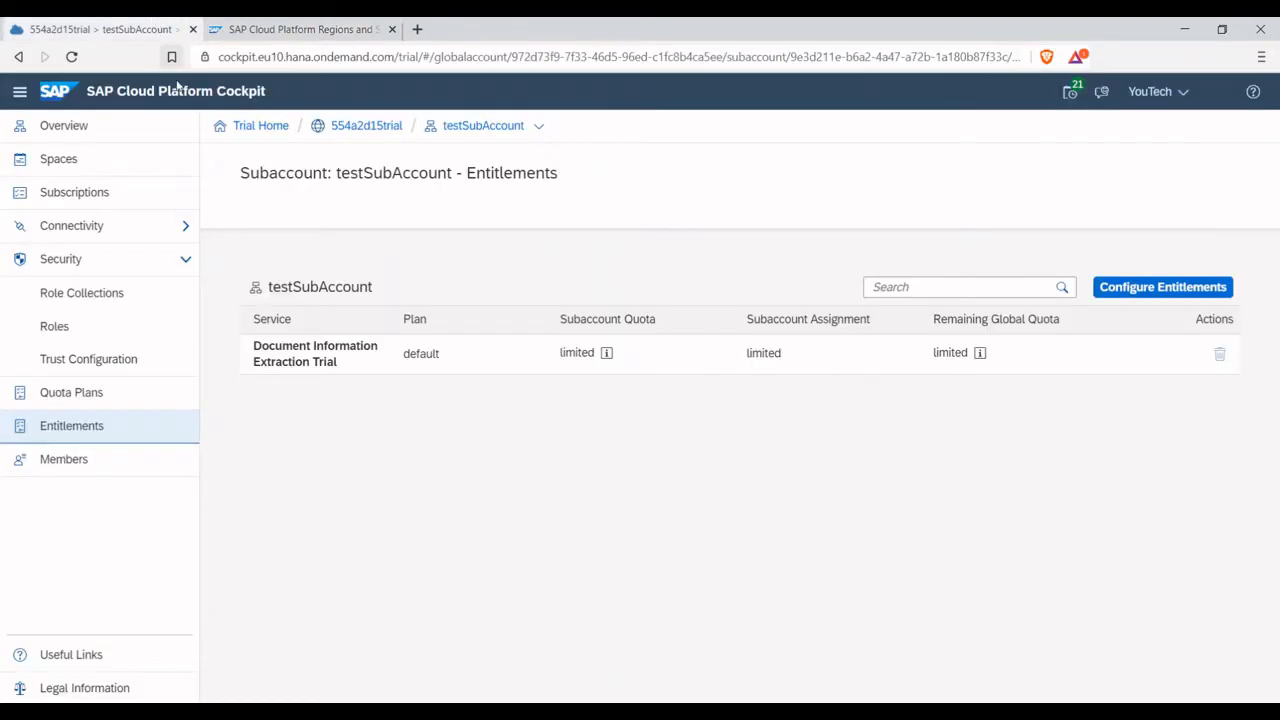
click(112, 172)
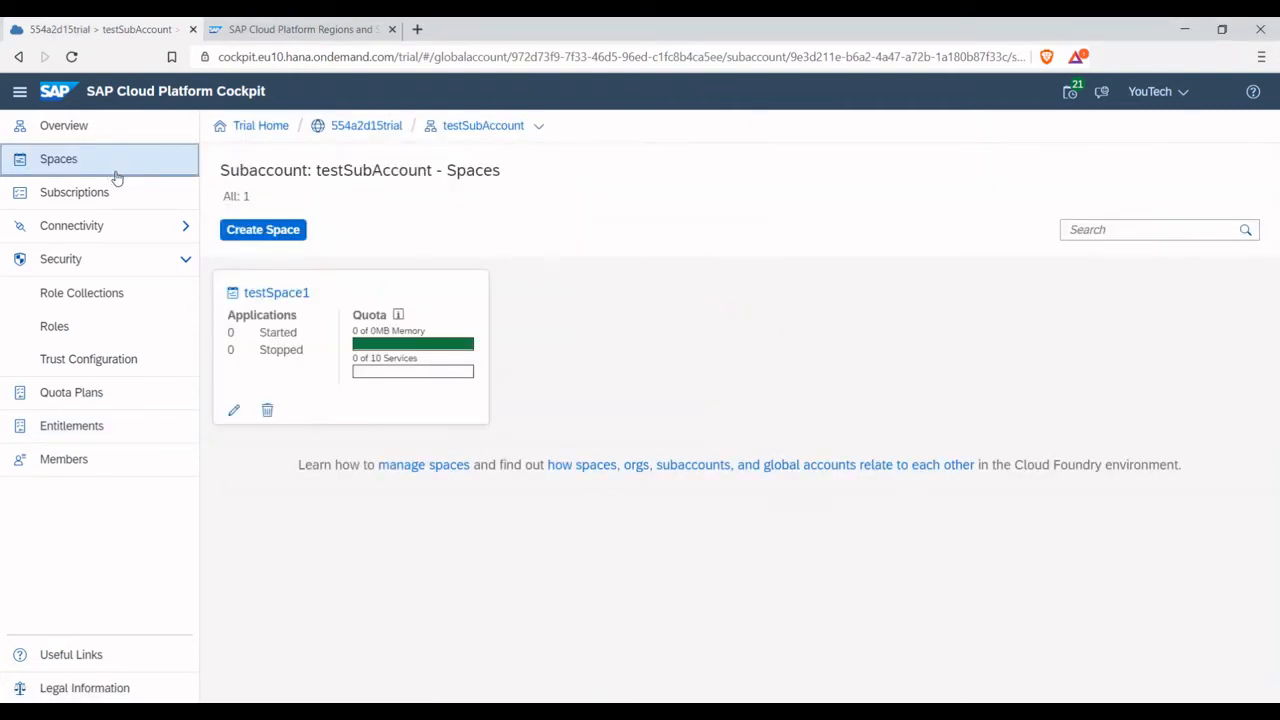
click(312, 382)
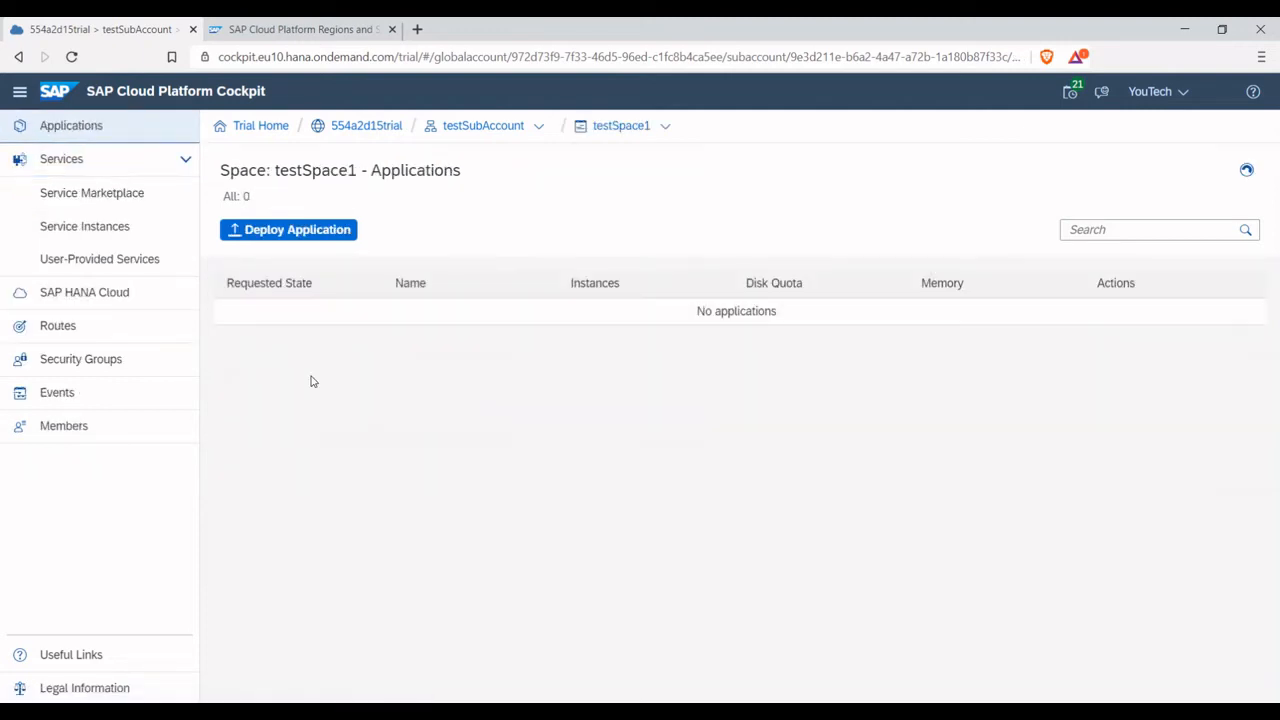
click(143, 194)
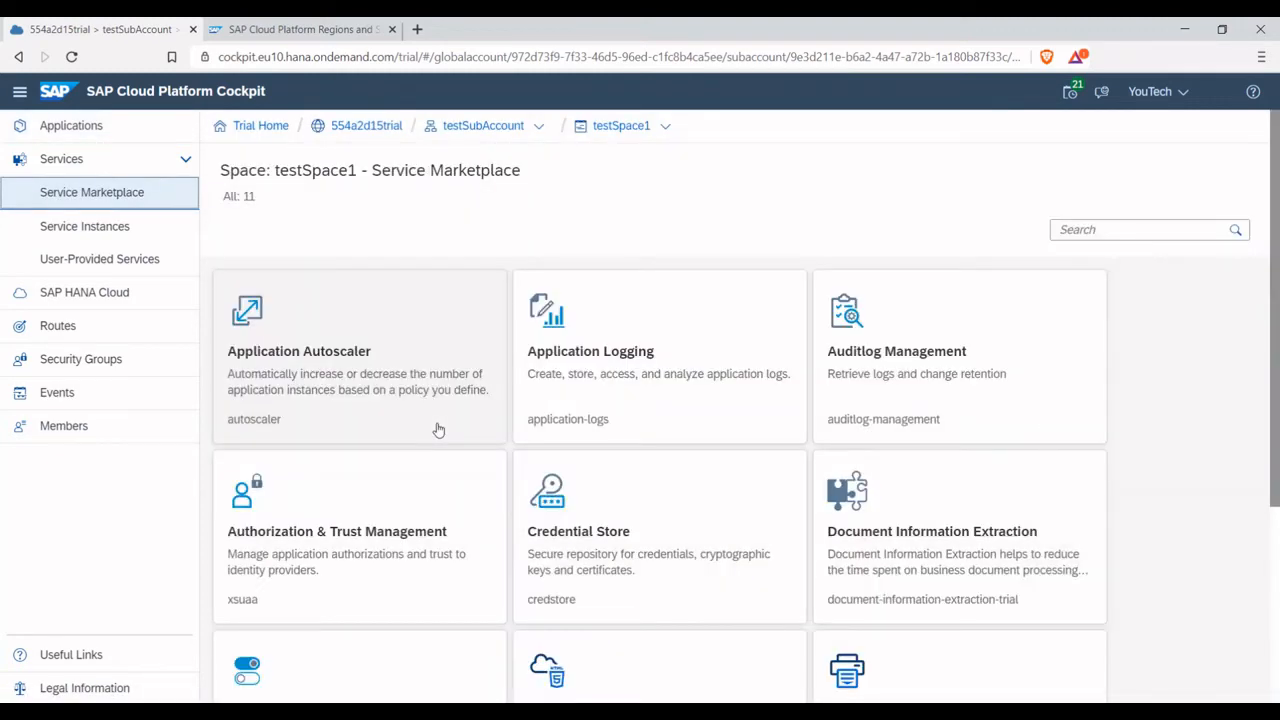
scroll(438, 430, down, 1)
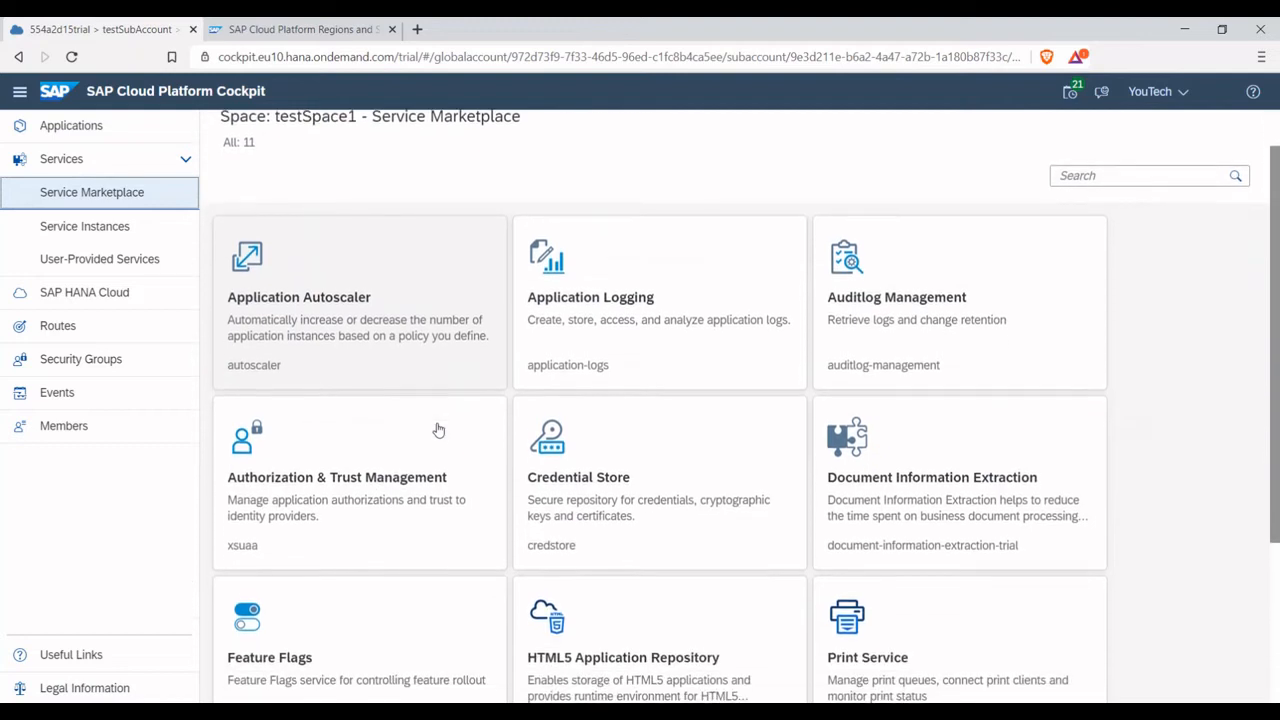
click(889, 492)
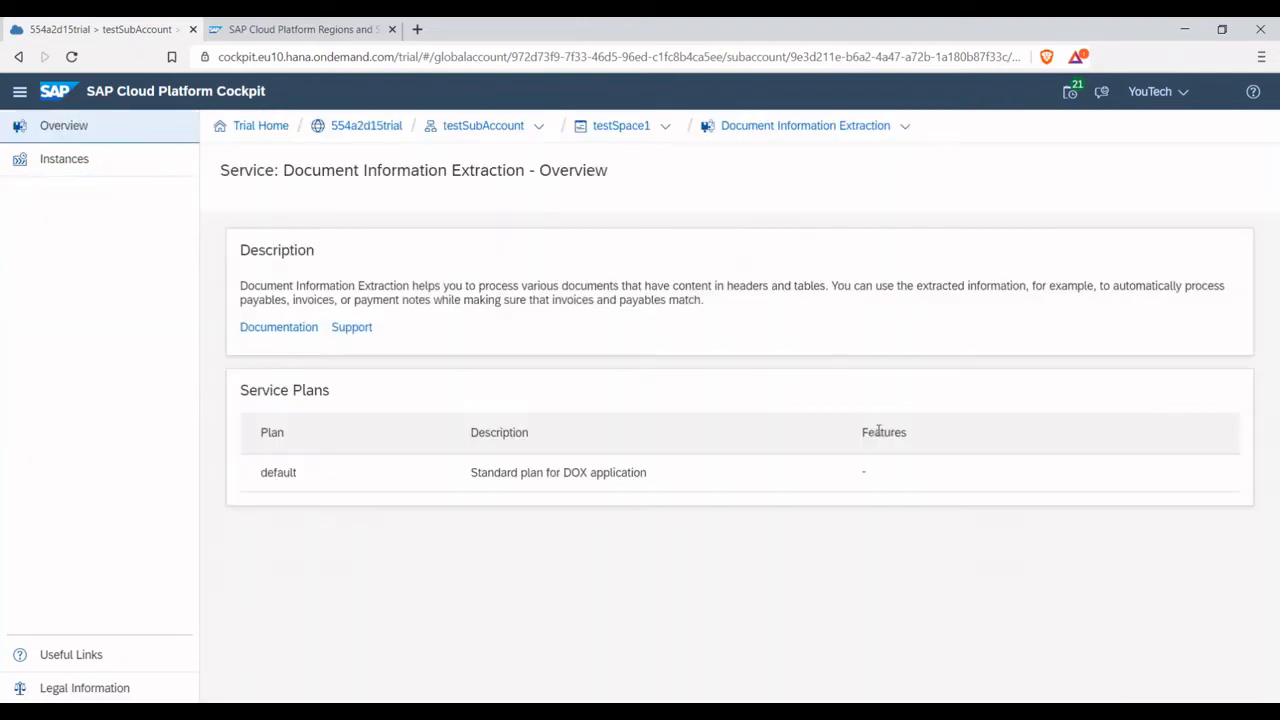
Create a Document Information Extraction service instance named testInstance with the default plan, no JSON parameters and no assigned application
click(45, 164)
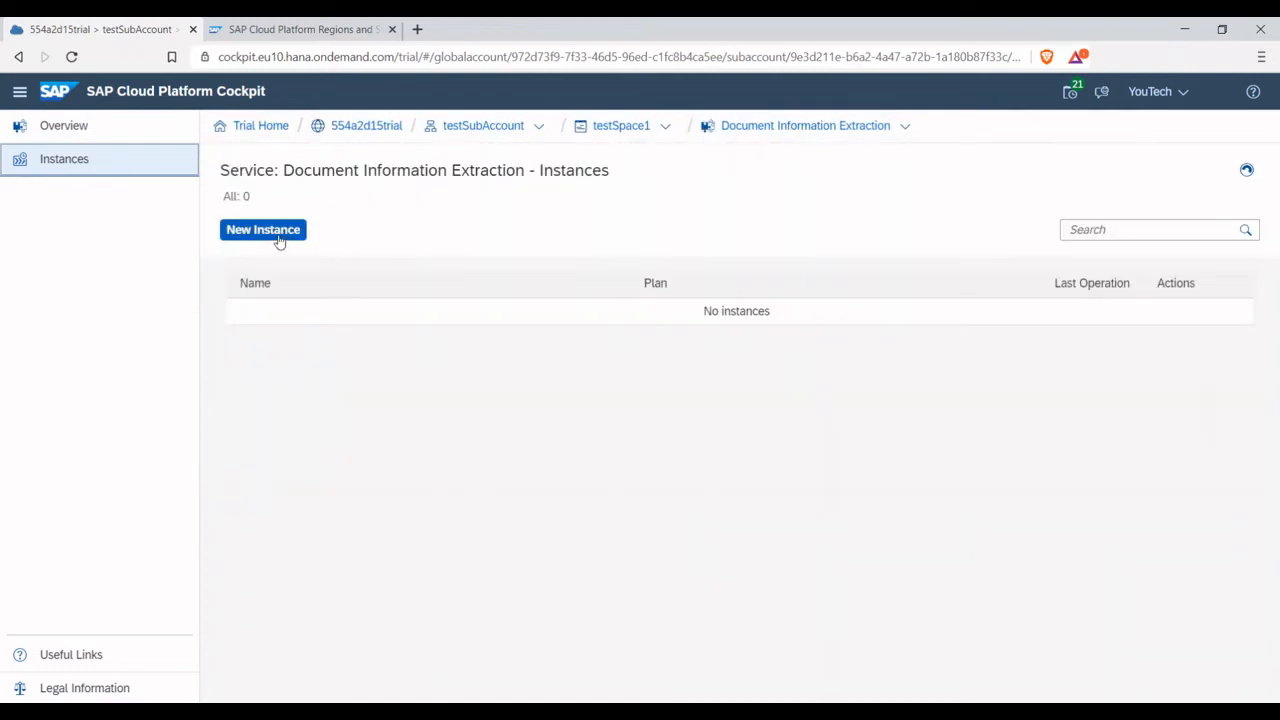
click(279, 240)
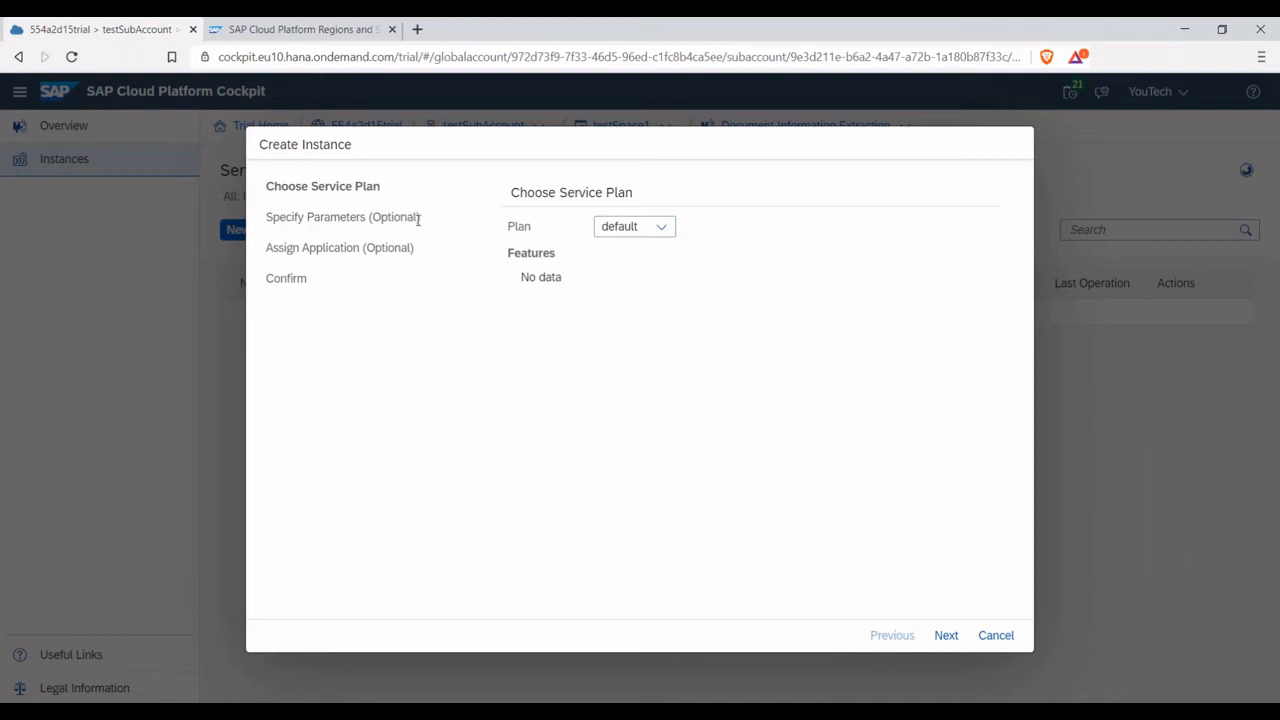
click(948, 638)
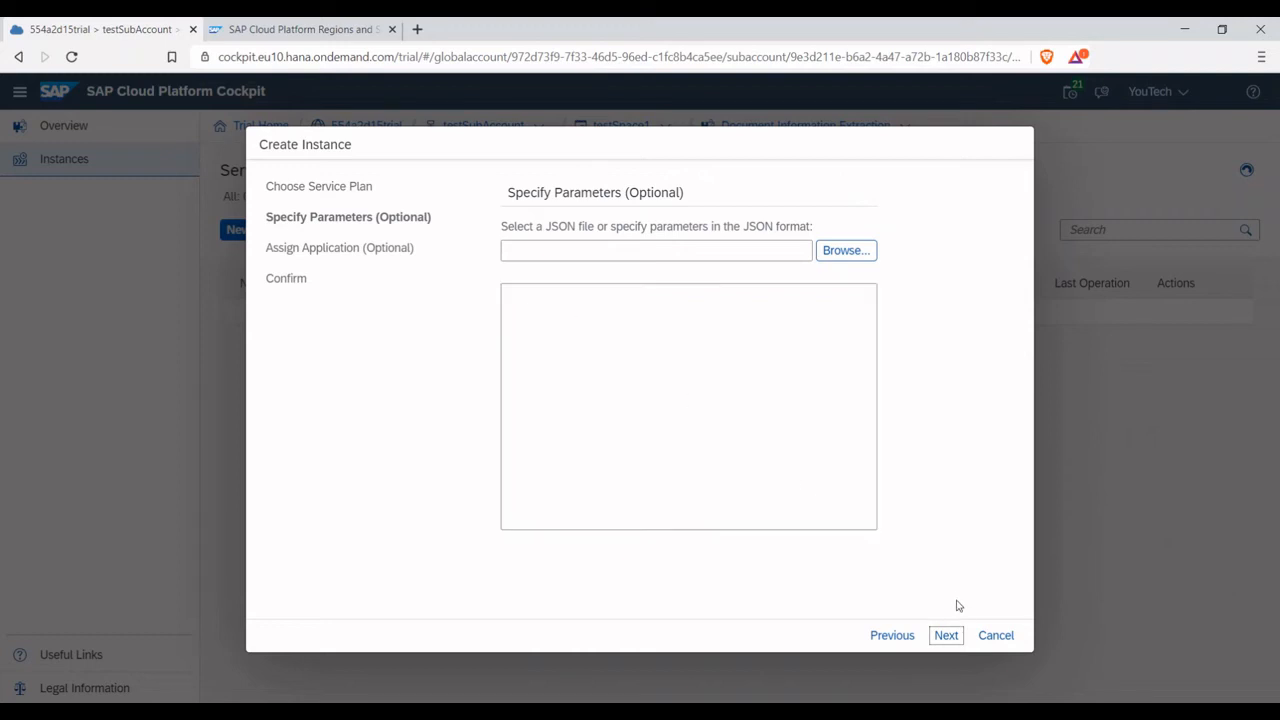
click(948, 634)
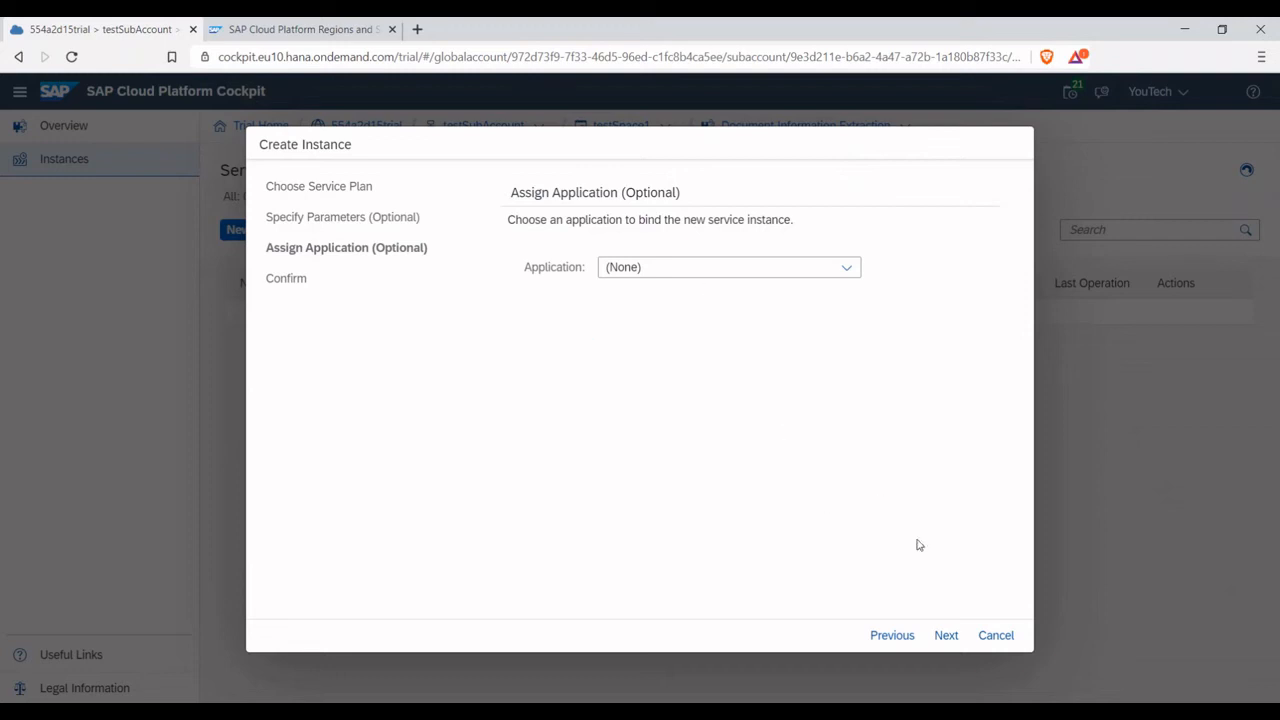
click(946, 635)
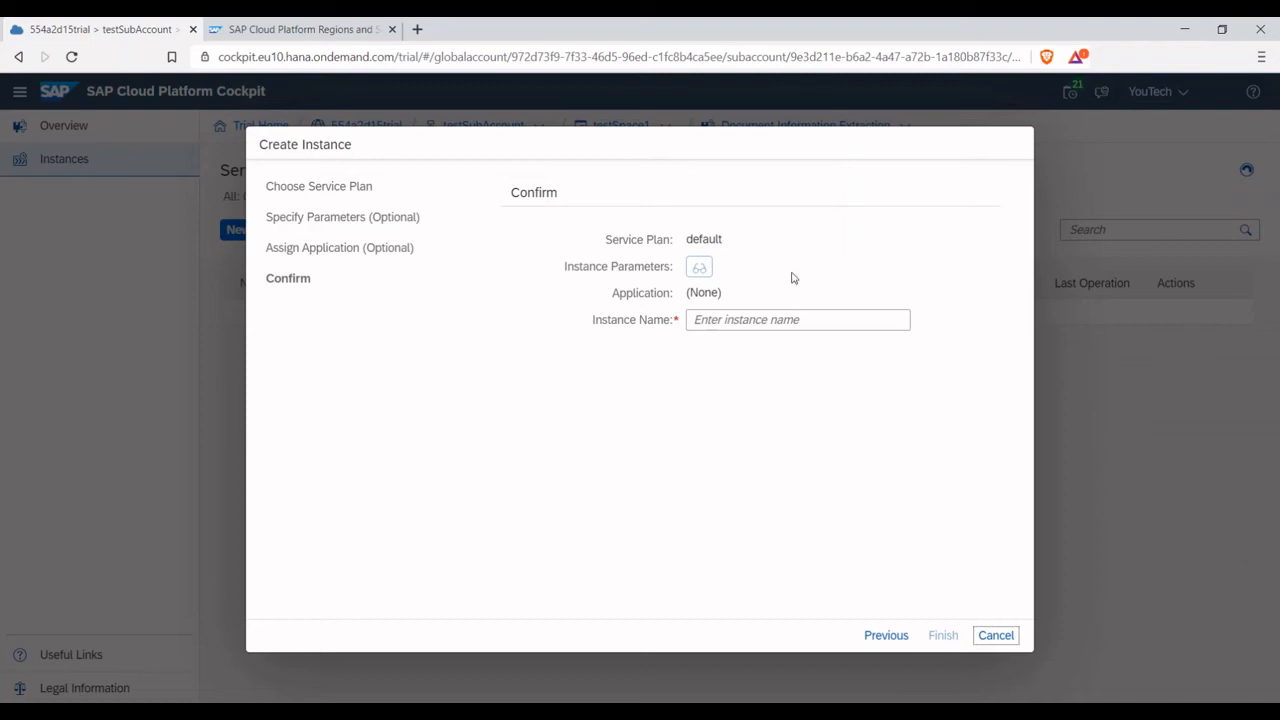
click(796, 319)
text(ter)
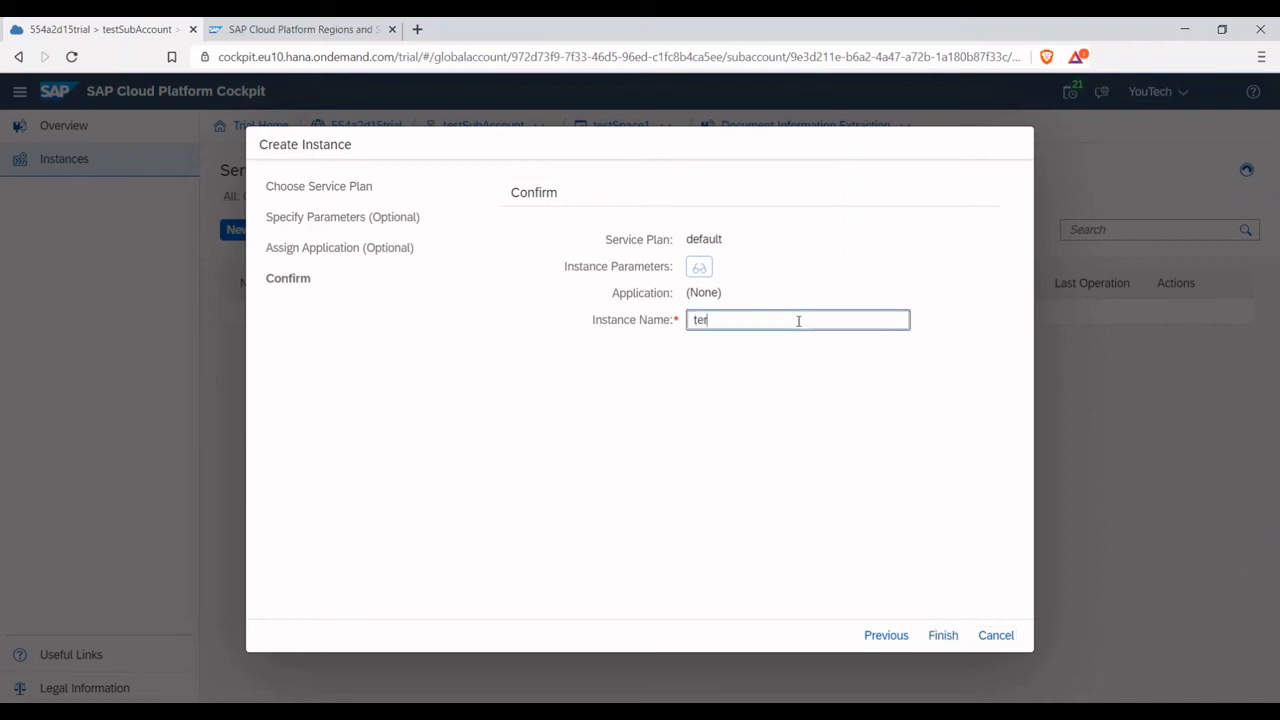
text(tInstance)
click(940, 635)
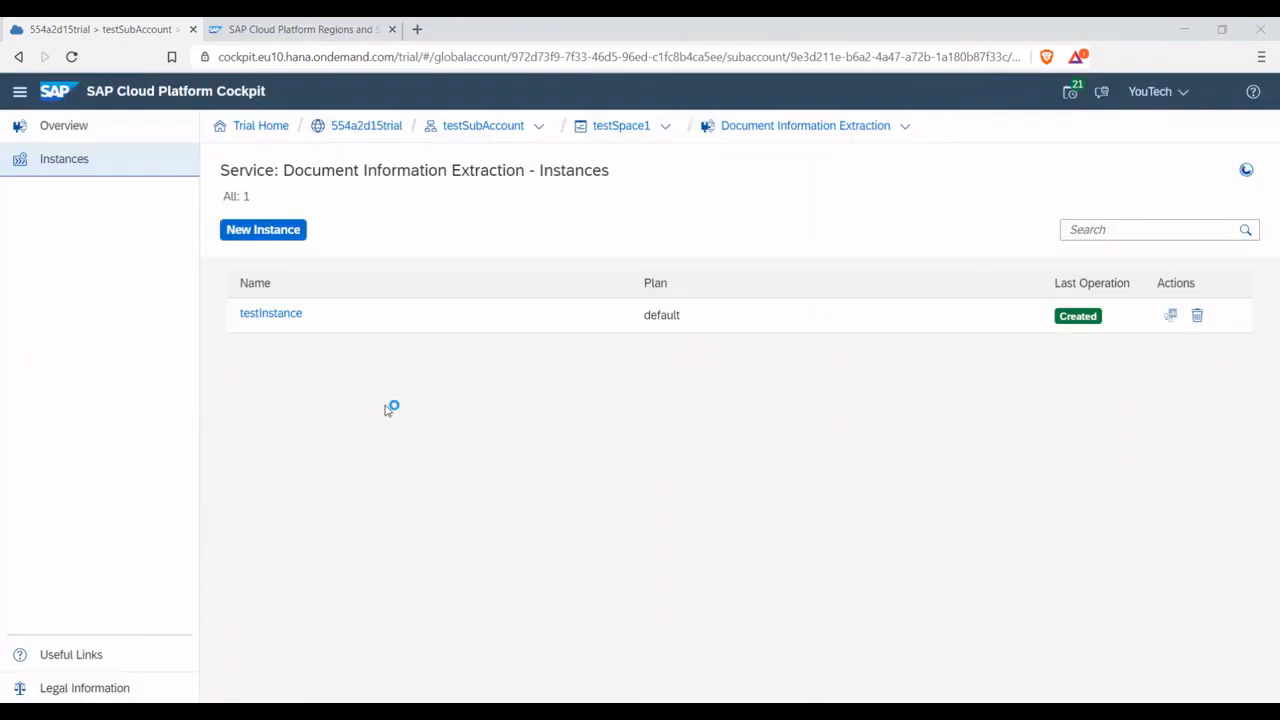
Create a service key named key1 for testInstance, leaving the JSON configuration parameters empty
click(277, 323)
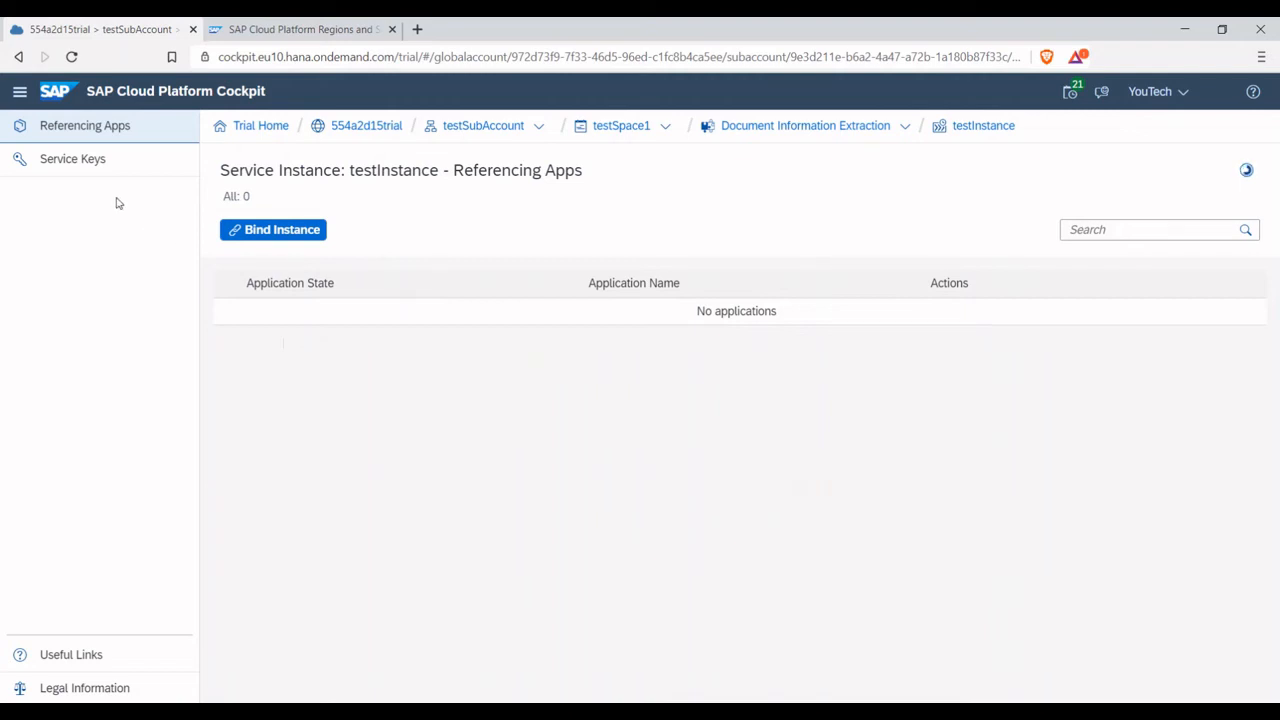
click(80, 166)
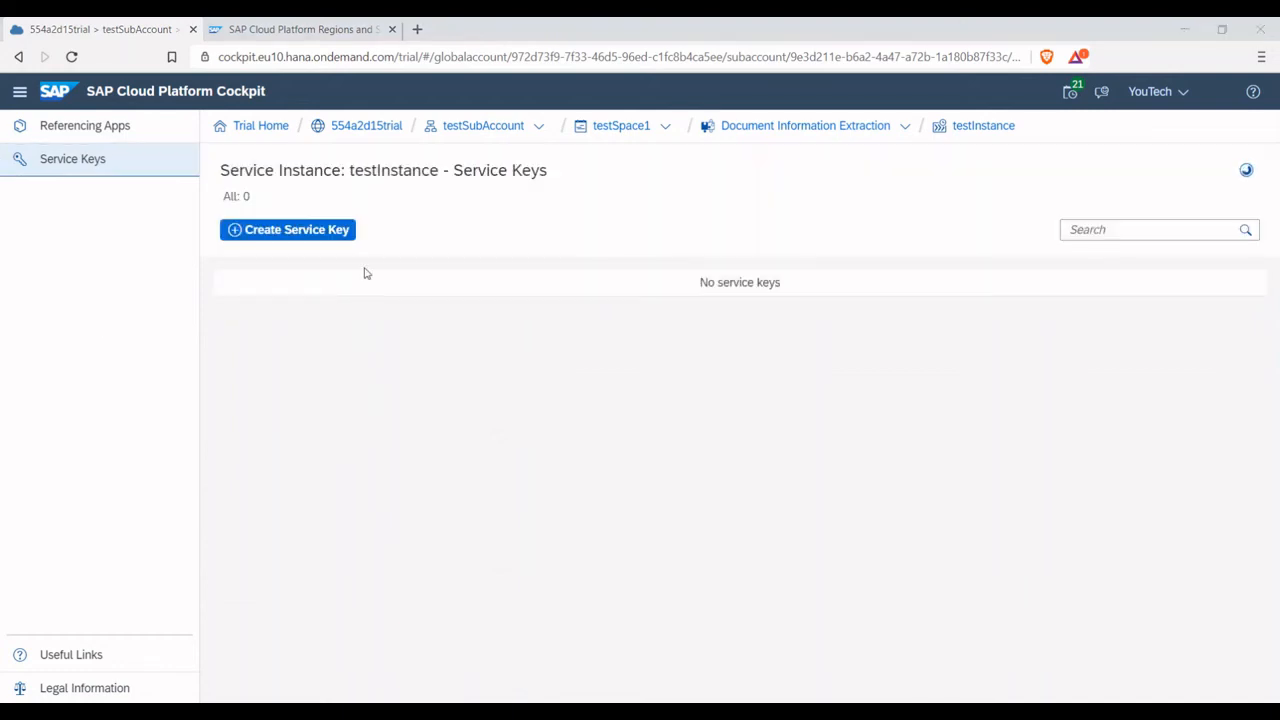
click(310, 233)
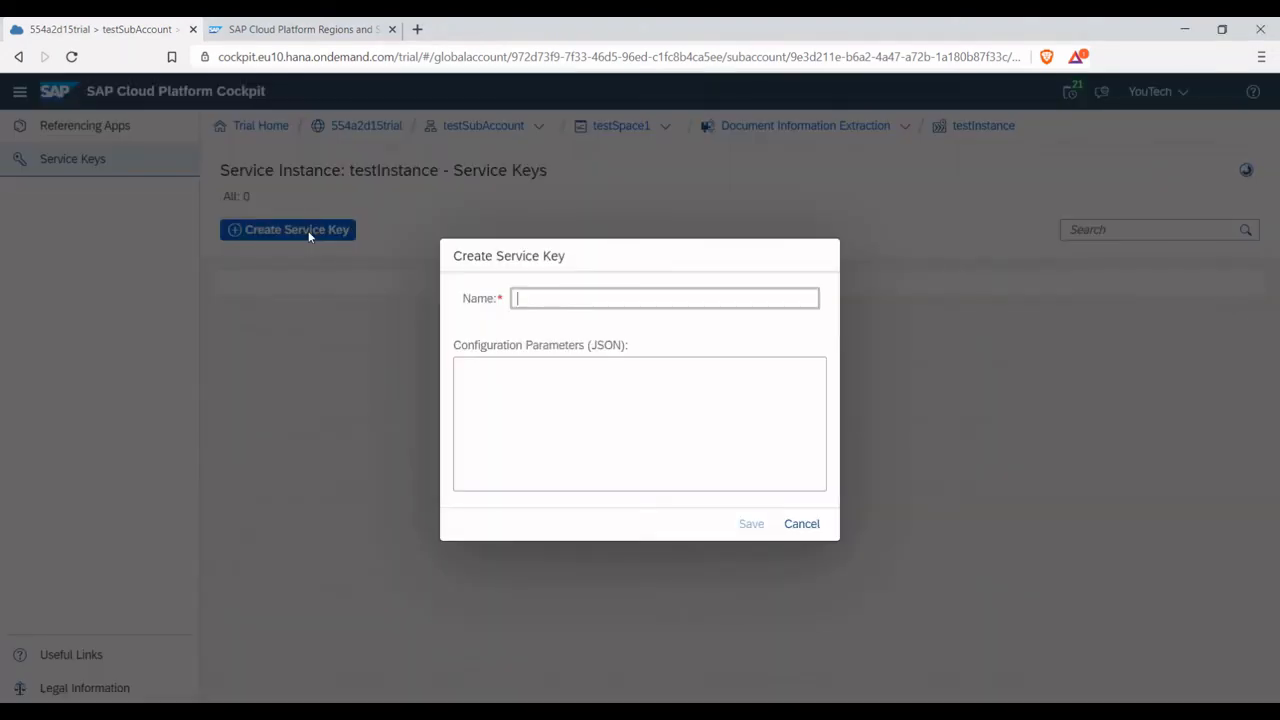
click(620, 292)
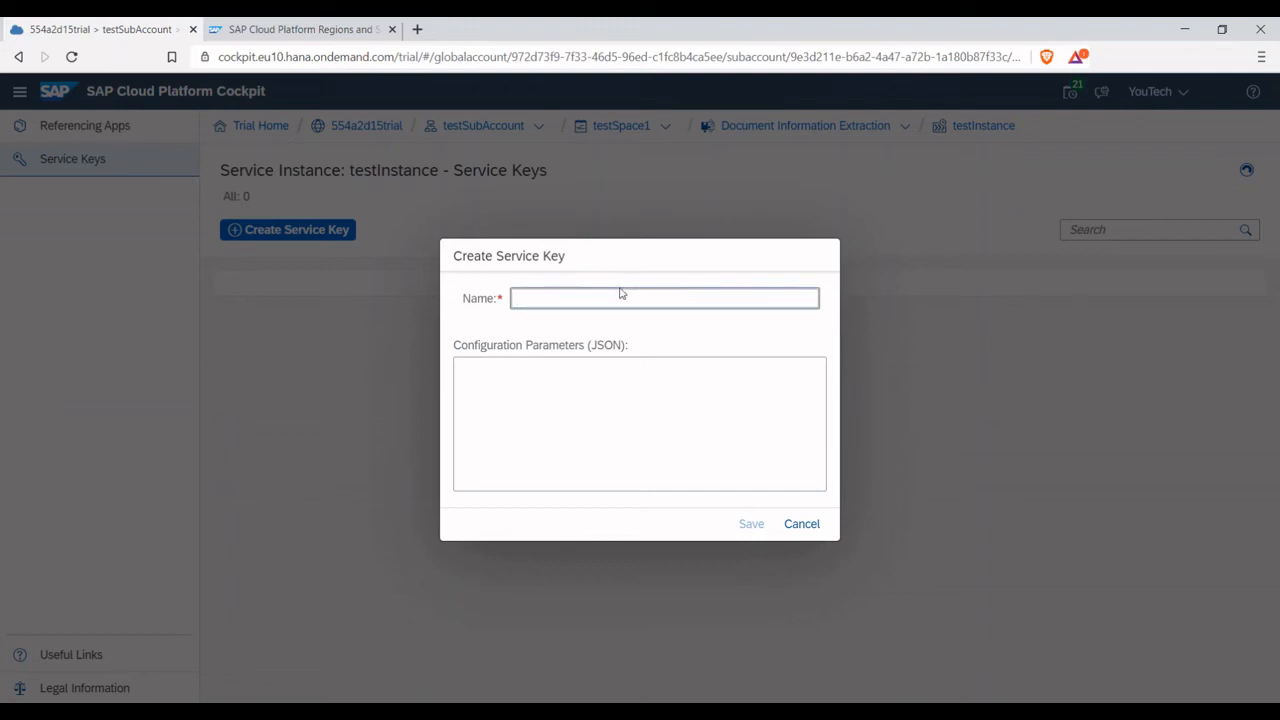
text(key1)
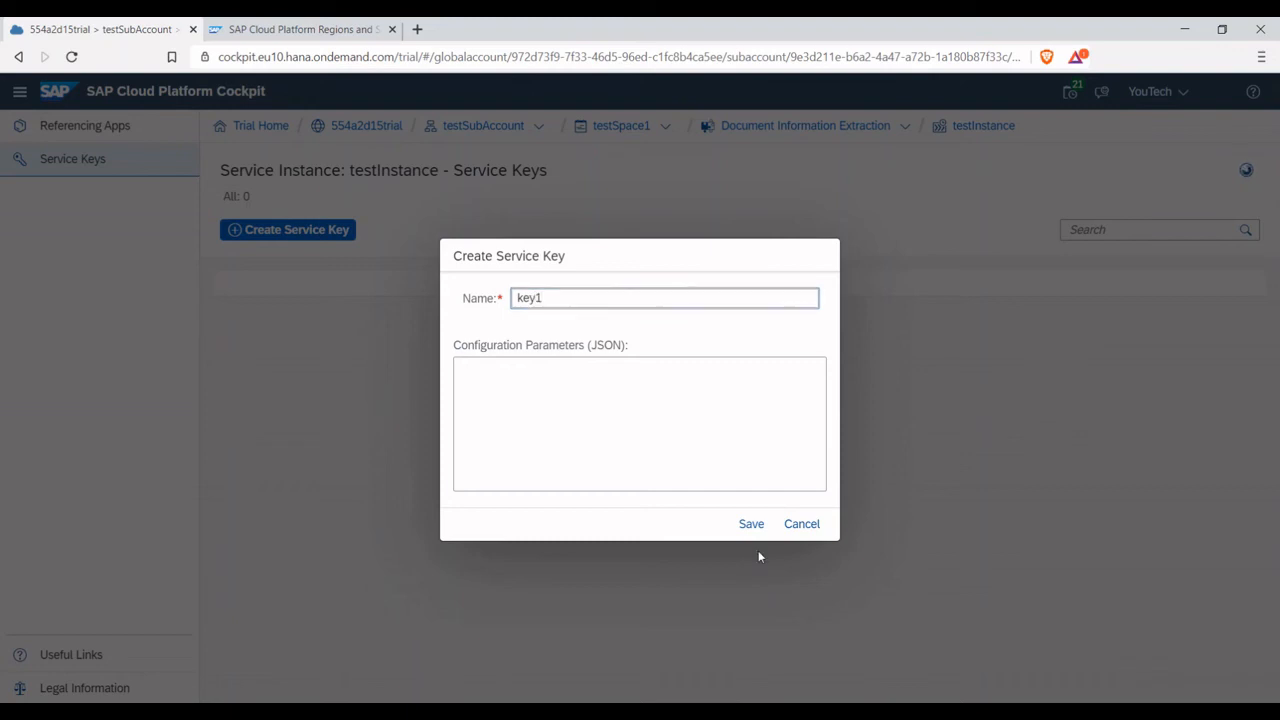
click(751, 524)
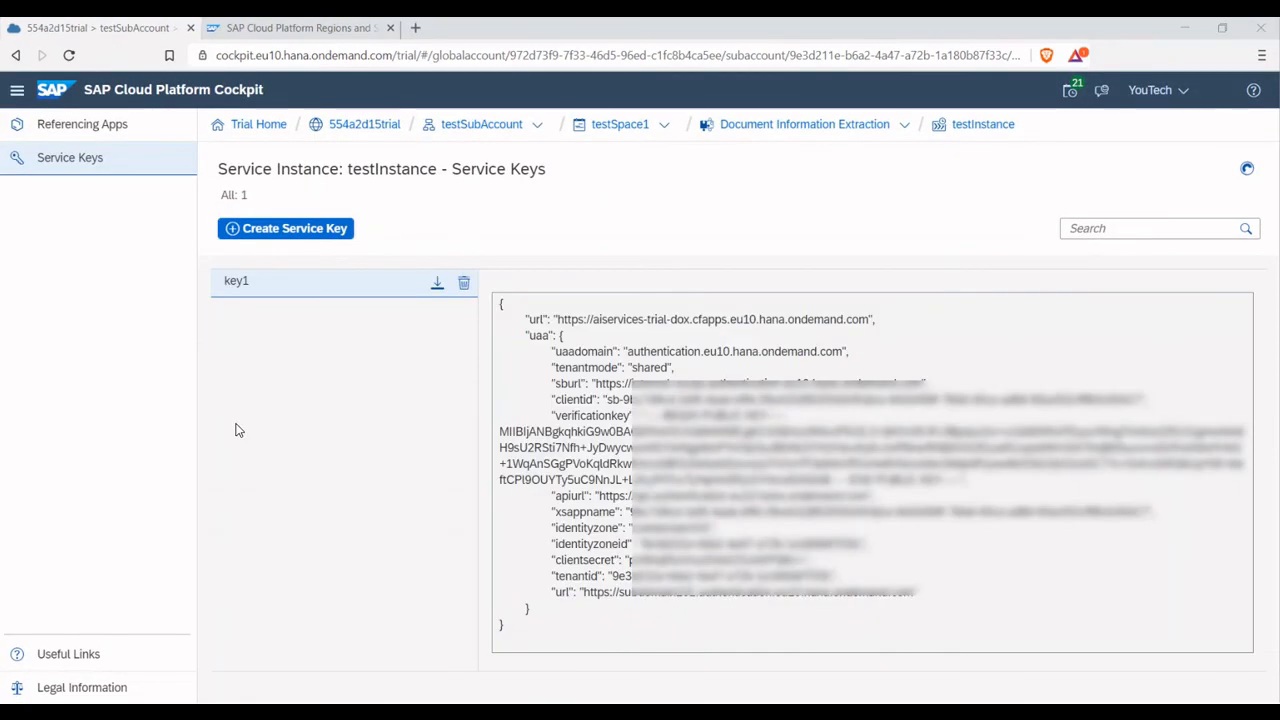